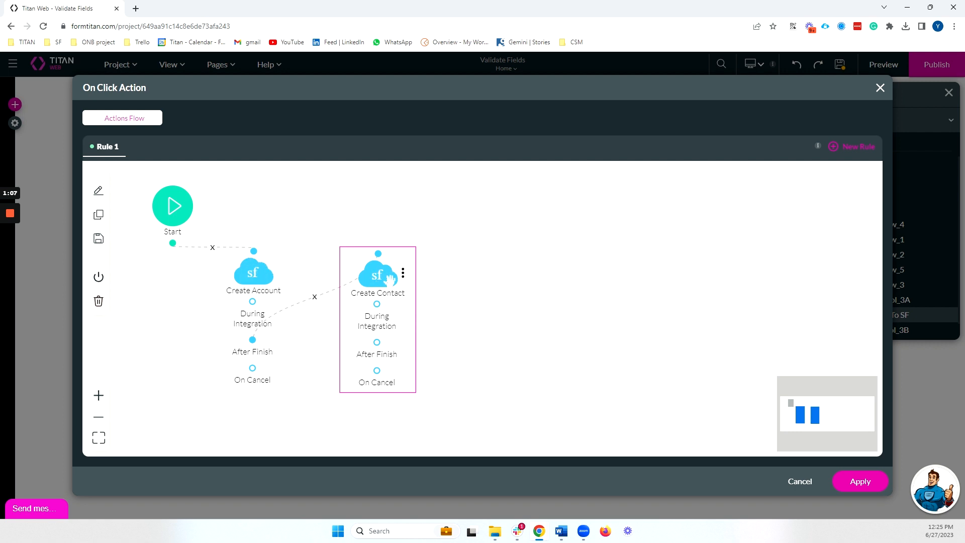
Step: Apply the Push to SF button's Start → Create Account → Create Contact action flow
{"action": "left_click", "coordinate": [853, 485]}
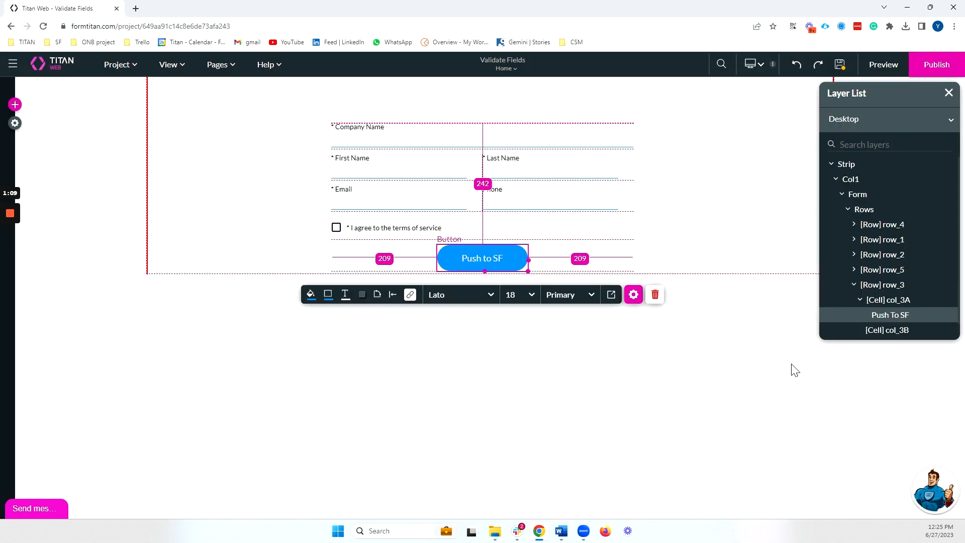
{"action": "left_click", "coordinate": [389, 143]}
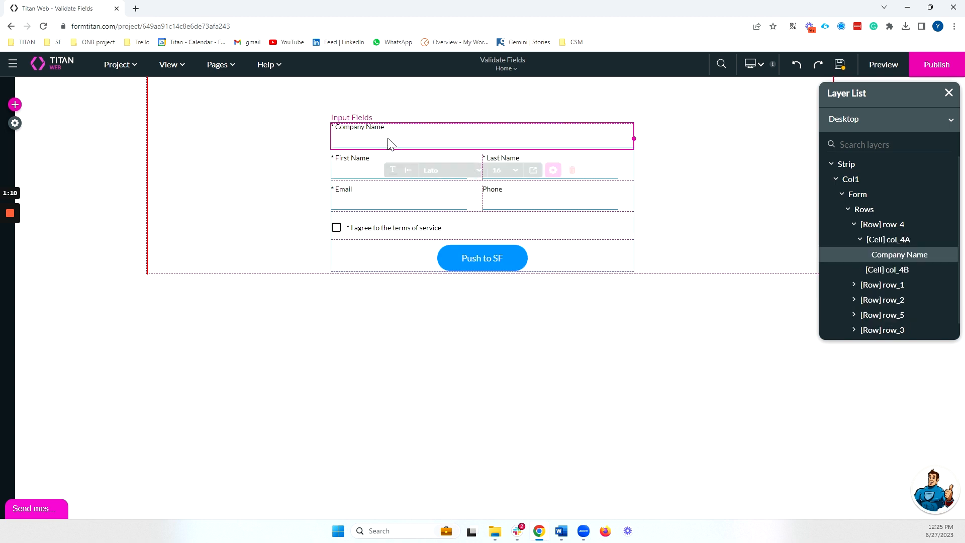
{"action": "left_click", "coordinate": [353, 167]}
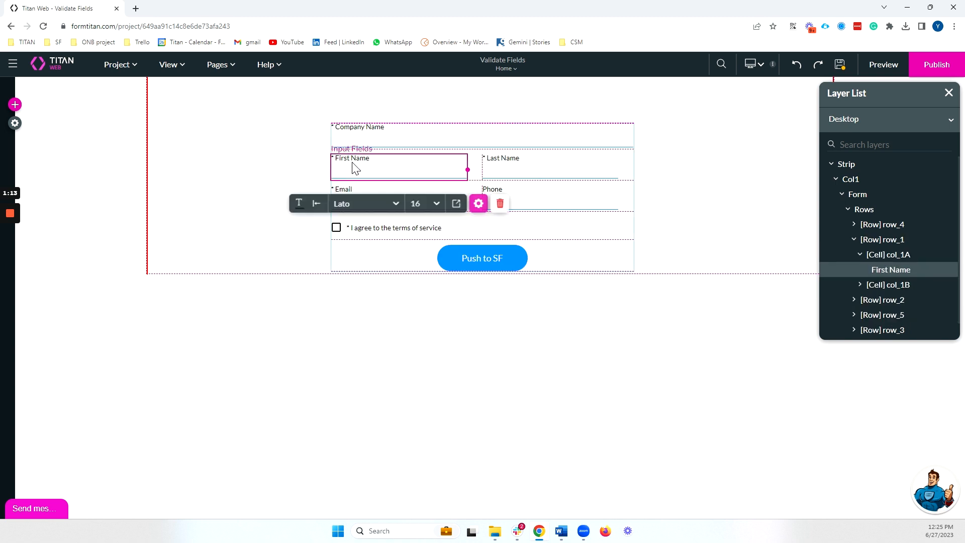
{"action": "left_click", "coordinate": [521, 169]}
{"action": "left_click", "coordinate": [564, 267]}
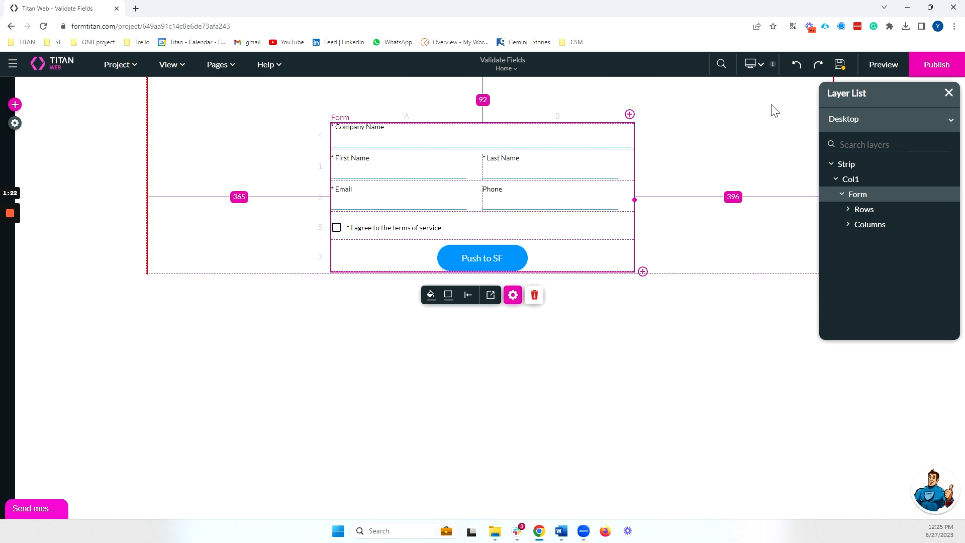
{"action": "left_click", "coordinate": [883, 66]}
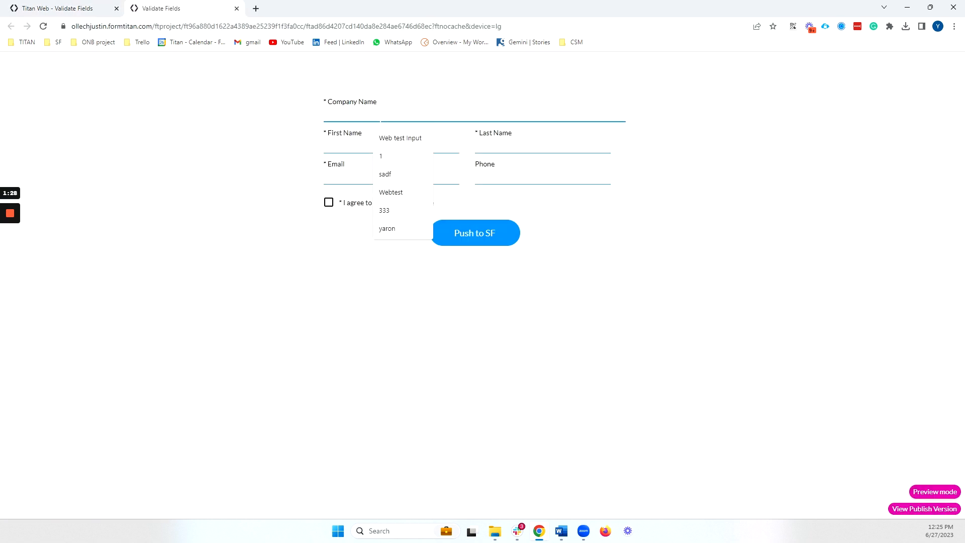
Step: Submit with only Company Name 'Some Company' and review the First Name, Last Name and Email errors
{"action": "type", "text": "Some Company"}
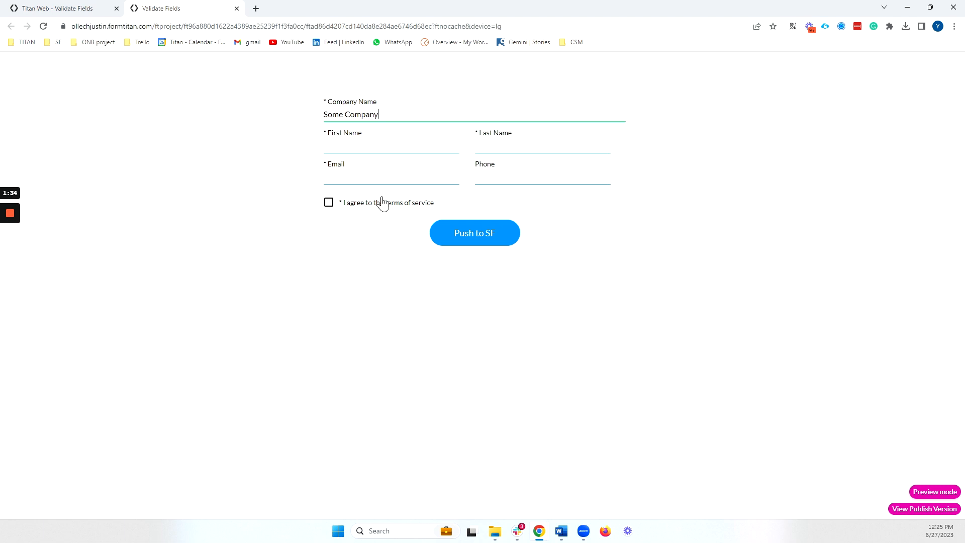
{"action": "left_click", "coordinate": [475, 244]}
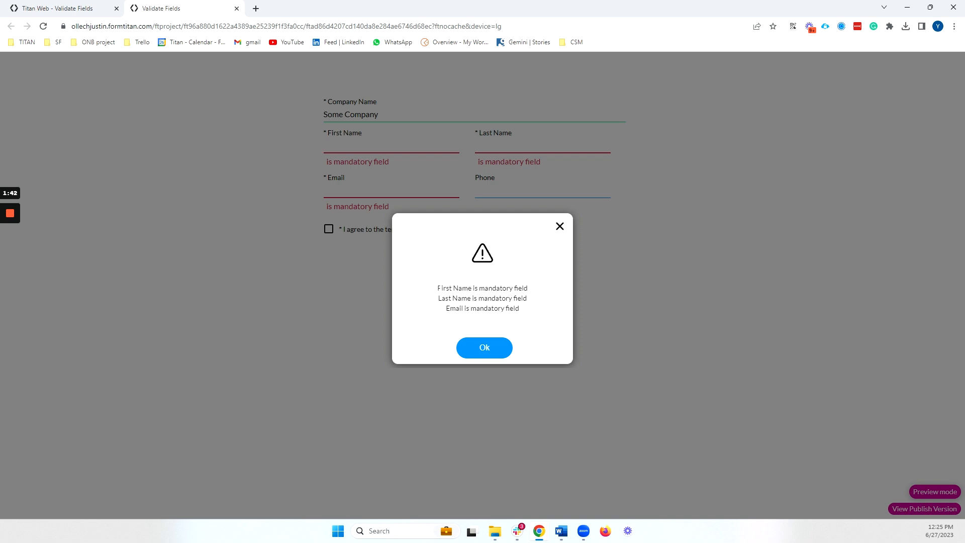
{"action": "left_click_drag", "start_coordinate": [438, 288], "coordinate": [521, 288]}
{"action": "left_click_drag", "start_coordinate": [439, 298], "coordinate": [543, 309]}
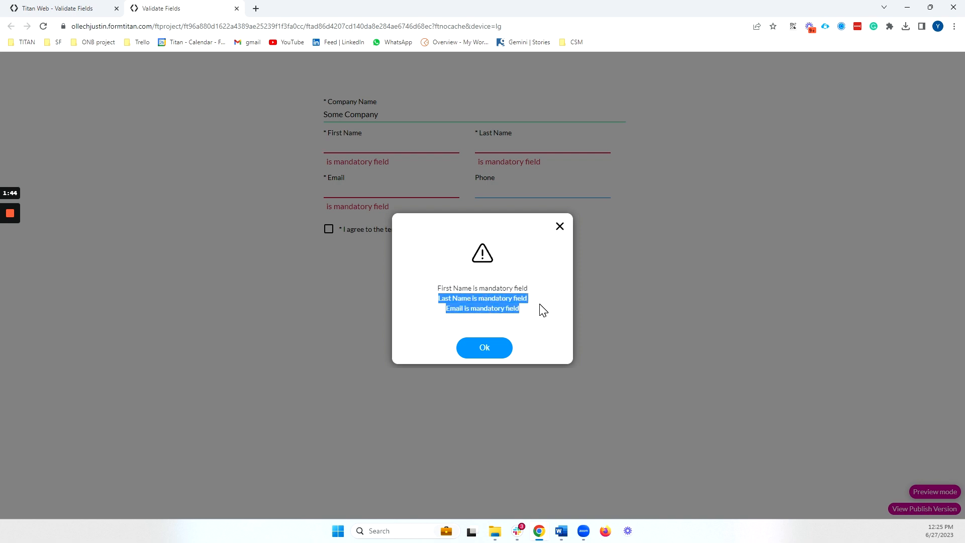
{"action": "triple_click", "coordinate": [486, 309]}
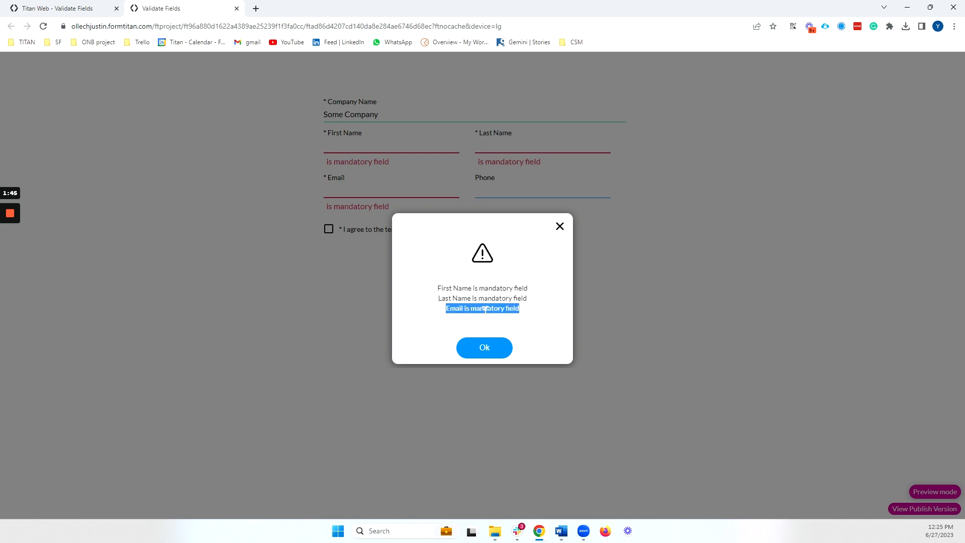
{"action": "left_click", "coordinate": [569, 314]}
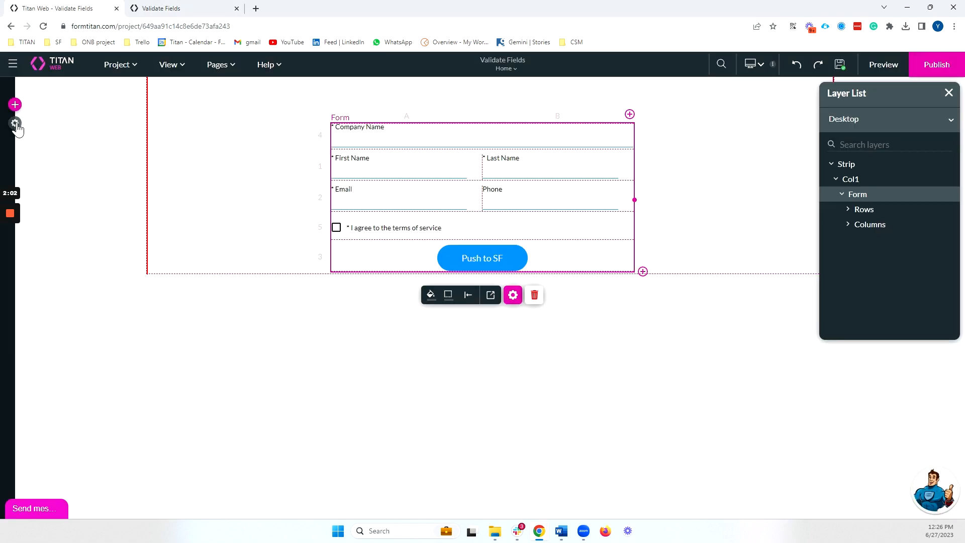
Step: Check the Salesforce Integration Logs for the Account (create) entry
{"action": "left_click", "coordinate": [13, 126]}
{"action": "left_click", "coordinate": [45, 226]}
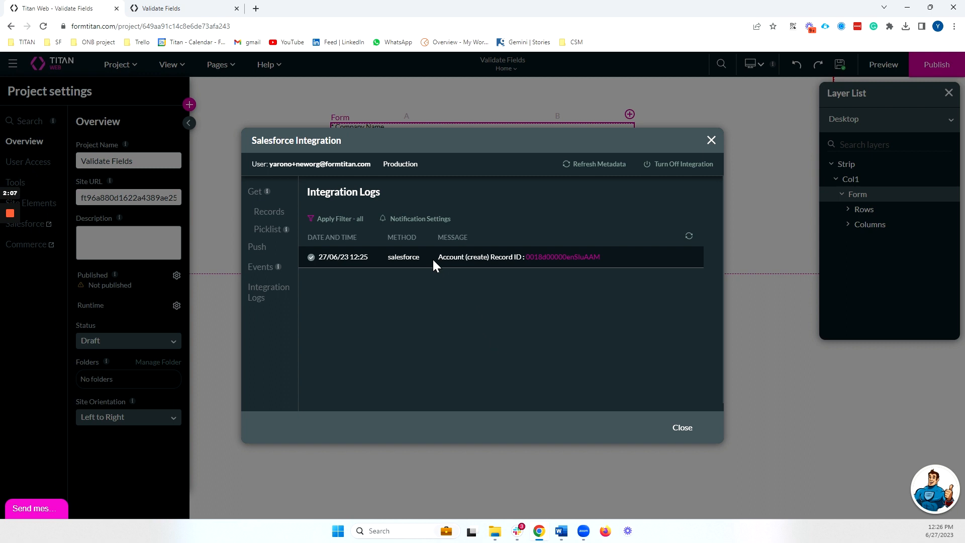
{"action": "left_click_drag", "start_coordinate": [433, 258], "coordinate": [521, 257]}
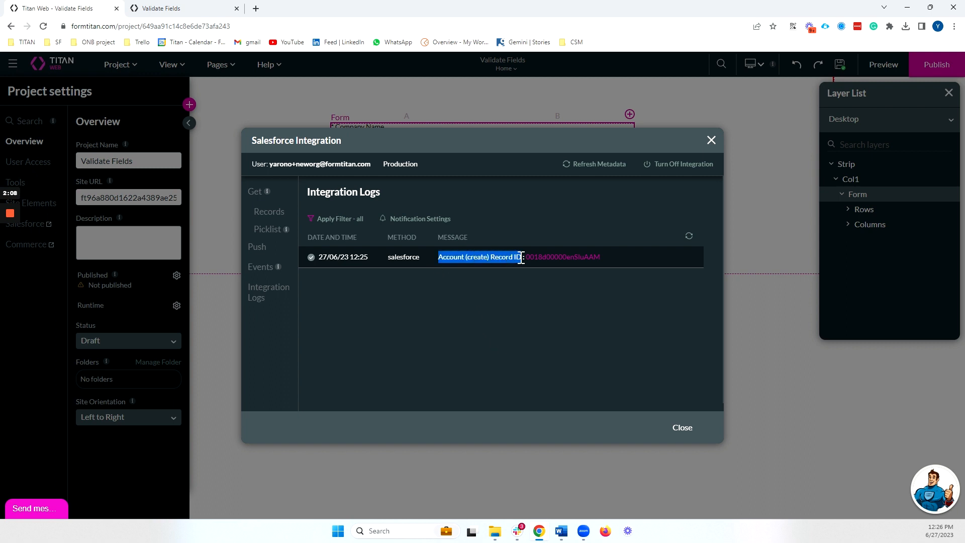
Step: Dismiss the mandatory-field warning in the form preview
{"action": "left_click", "coordinate": [221, 9]}
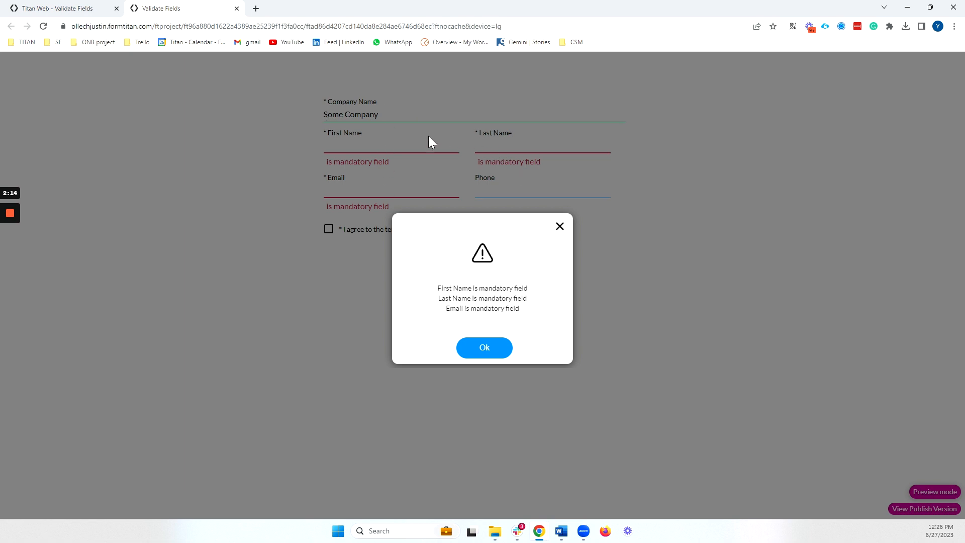
{"action": "left_click", "coordinate": [428, 178]}
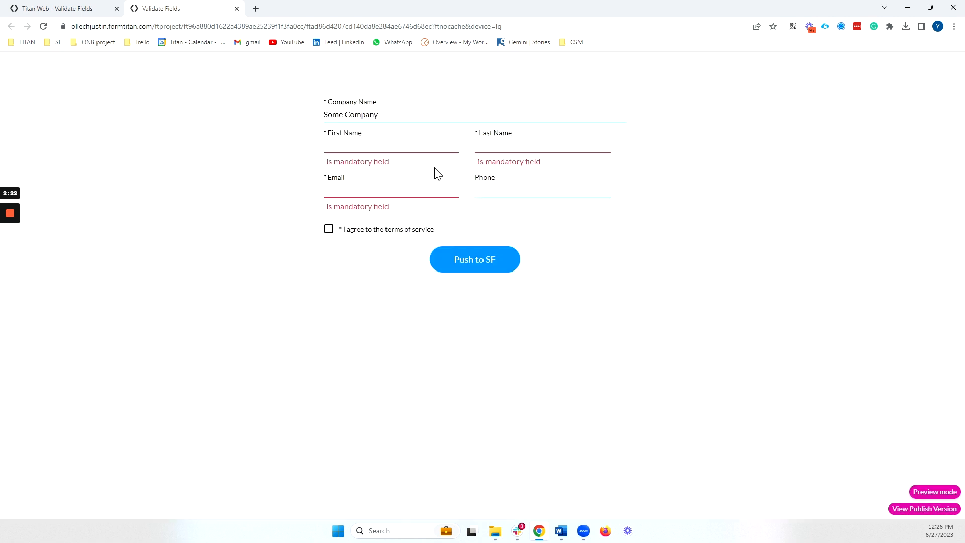
{"action": "left_click", "coordinate": [98, 7]}
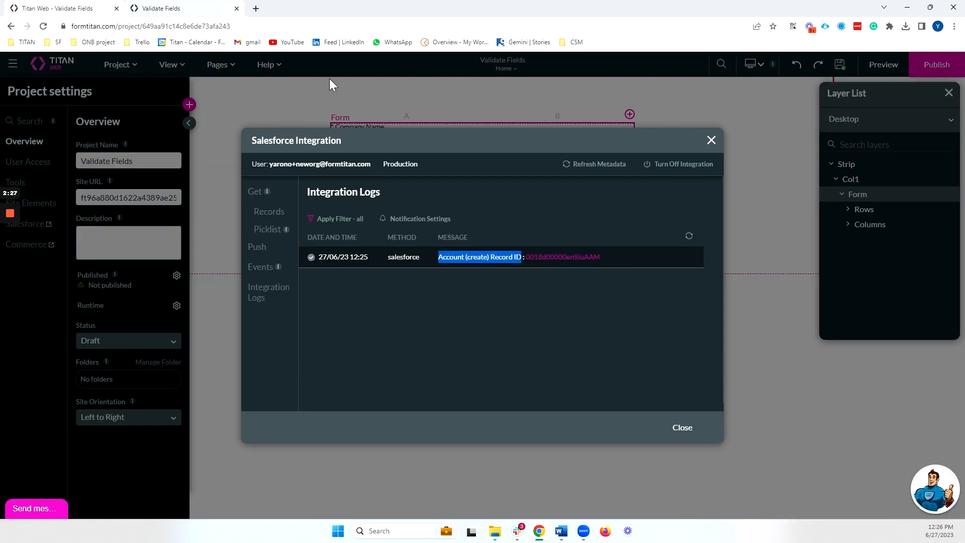
{"action": "left_click", "coordinate": [199, 6]}
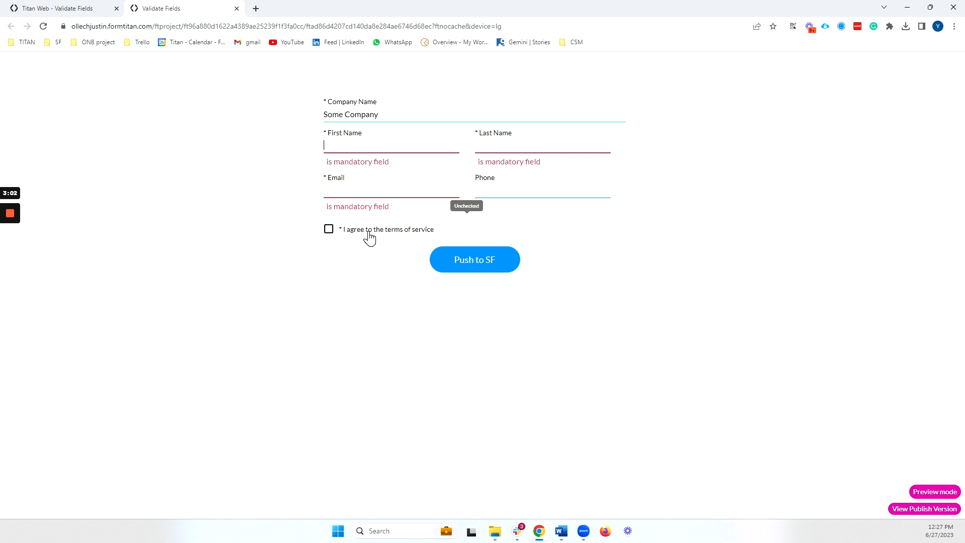
Step: Delete the Start-to-Create Account link in Push to SF's flow and add a node after Start
{"action": "left_click", "coordinate": [82, 7]}
{"action": "left_click", "coordinate": [709, 142]}
{"action": "left_click", "coordinate": [485, 266]}
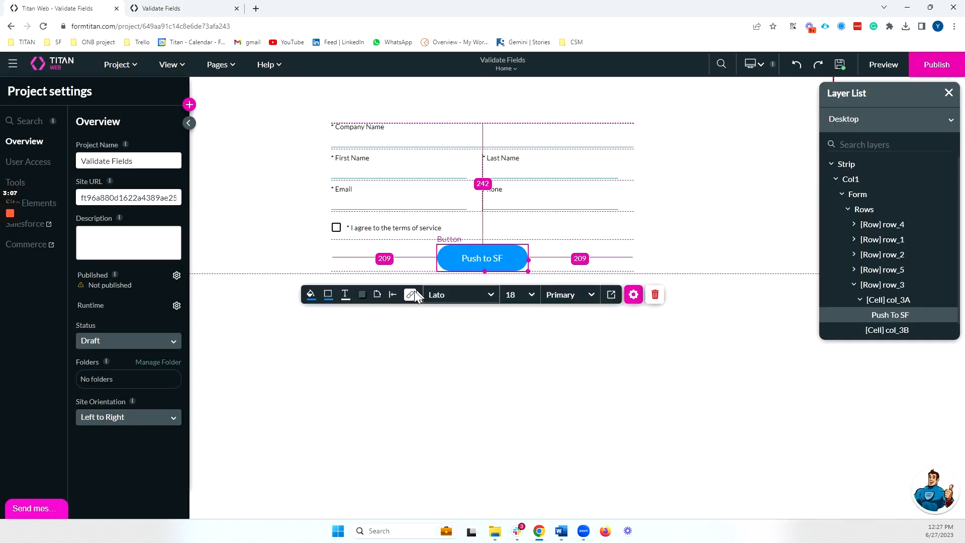
{"action": "left_click", "coordinate": [414, 295]}
{"action": "left_click", "coordinate": [213, 248]}
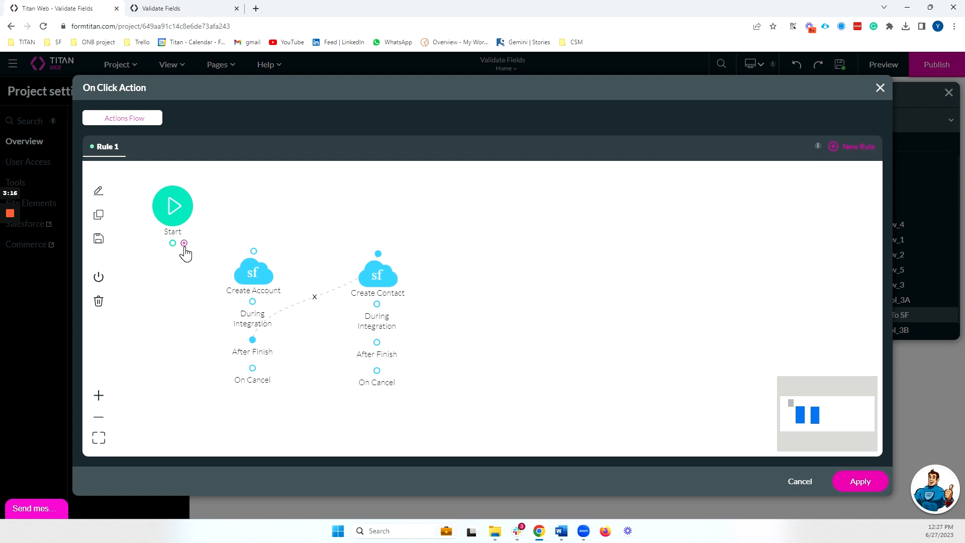
{"action": "left_click", "coordinate": [184, 245]}
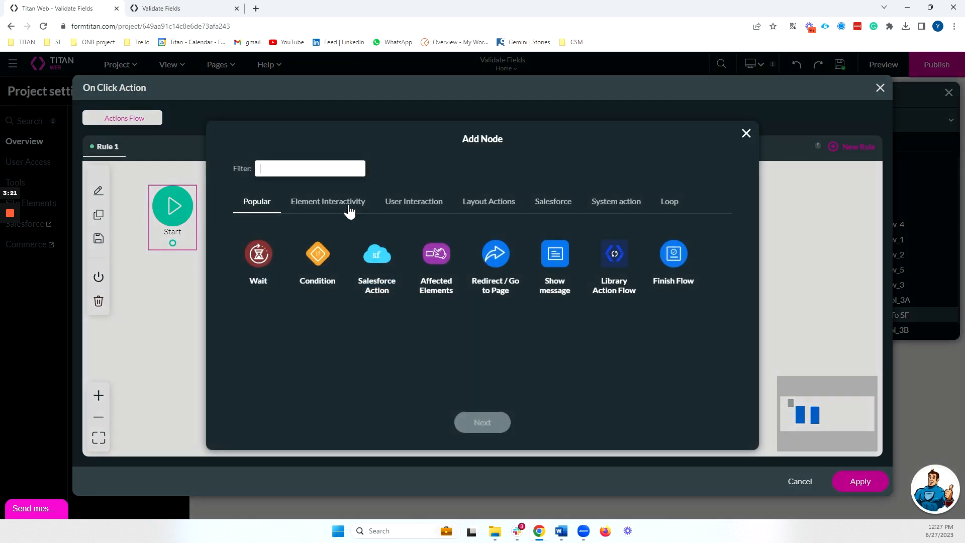
Step: Pick Validate fields from Element Interactivity and bring up its validation scope choices
{"action": "left_click", "coordinate": [390, 202]}
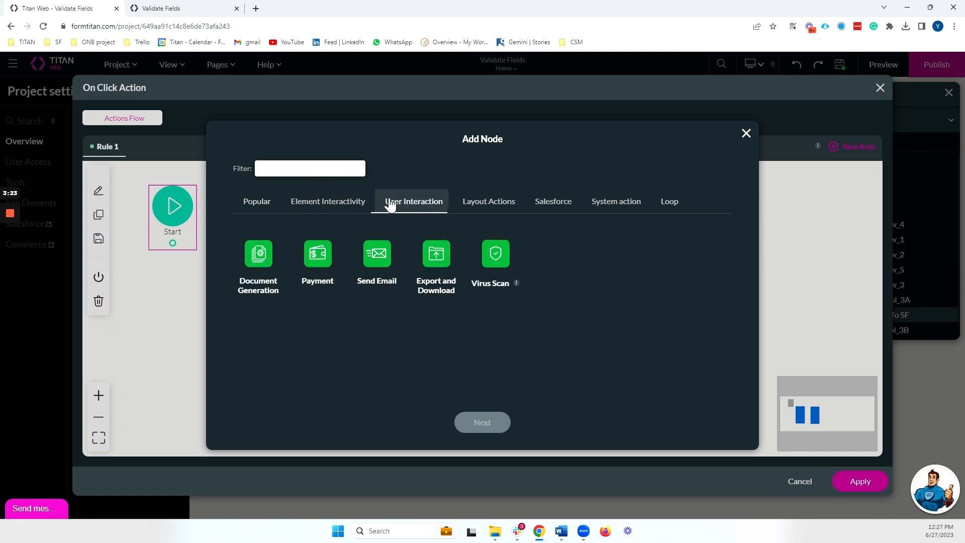
{"action": "left_click", "coordinate": [322, 202]}
{"action": "scroll", "coordinate": [474, 263], "scroll_direction": "down", "scroll_amount": 2}
{"action": "scroll", "coordinate": [405, 257], "scroll_direction": "up", "scroll_amount": 2}
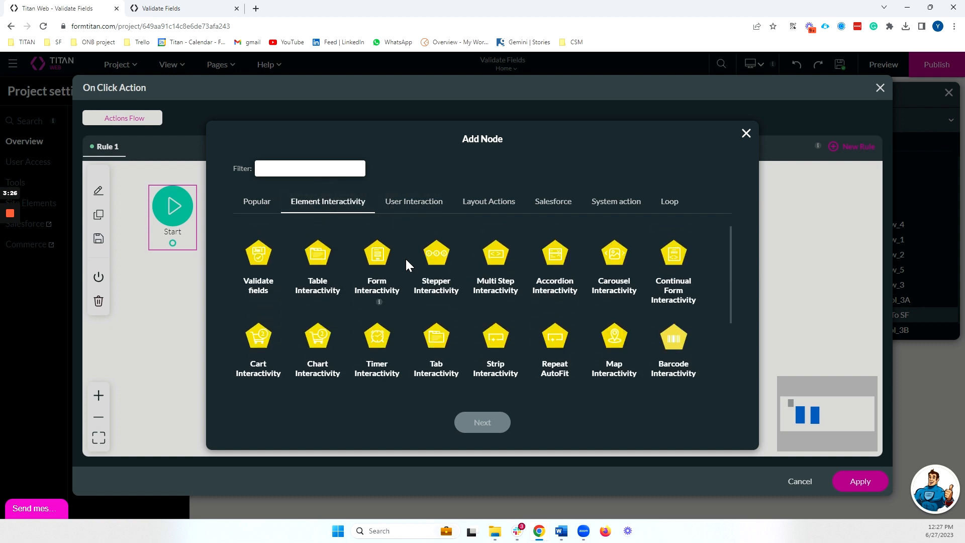
{"action": "left_click", "coordinate": [258, 256]}
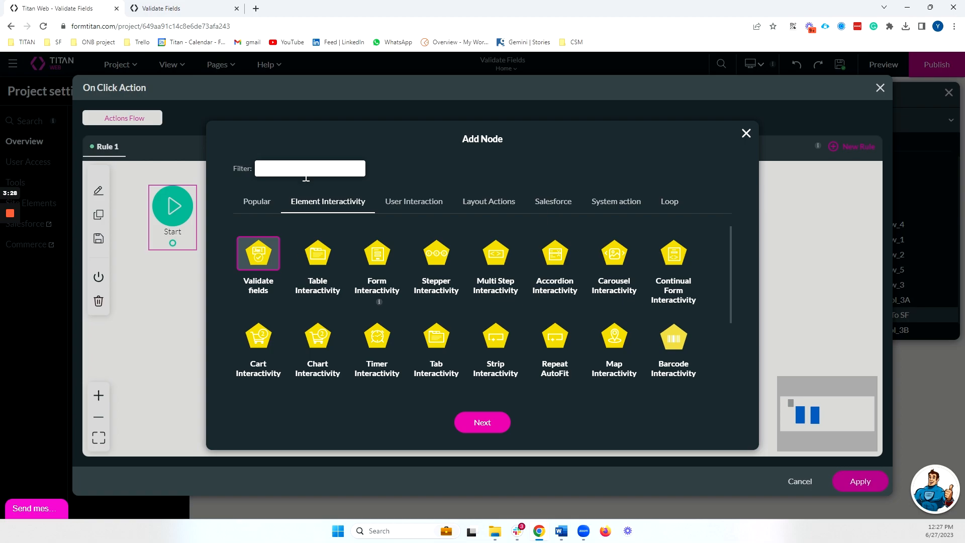
{"action": "type", "text": "va"}
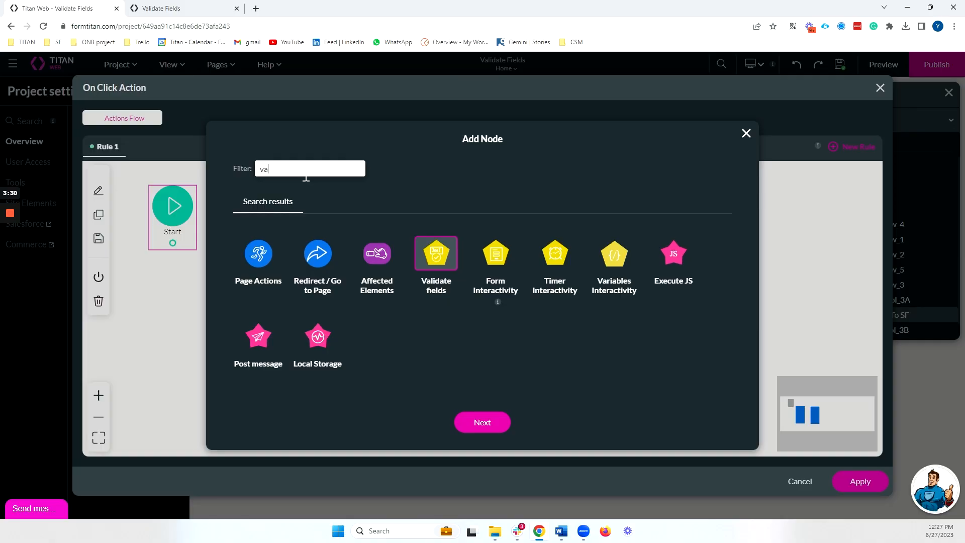
{"action": "type", "text": "l"}
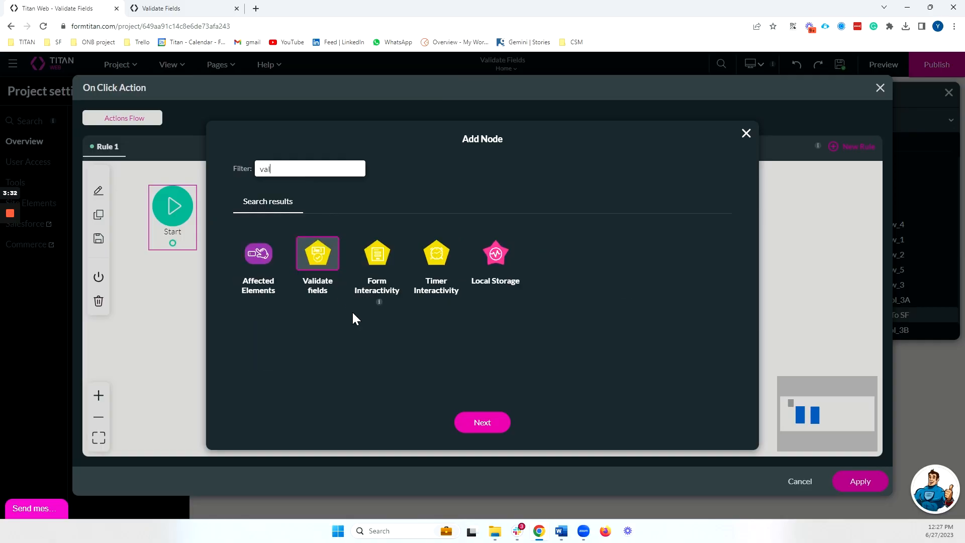
{"action": "left_click", "coordinate": [482, 422]}
{"action": "left_click", "coordinate": [321, 194]}
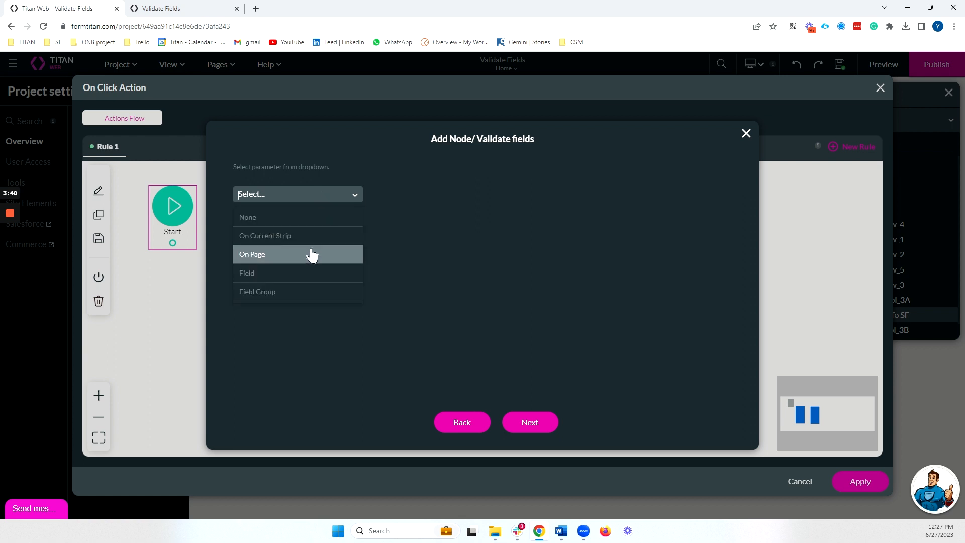
Step: Try a field-group validation scope with First Name and Last Name
{"action": "left_click", "coordinate": [328, 292]}
{"action": "left_click", "coordinate": [306, 226]}
{"action": "scroll", "coordinate": [300, 312], "scroll_direction": "down", "scroll_amount": 2}
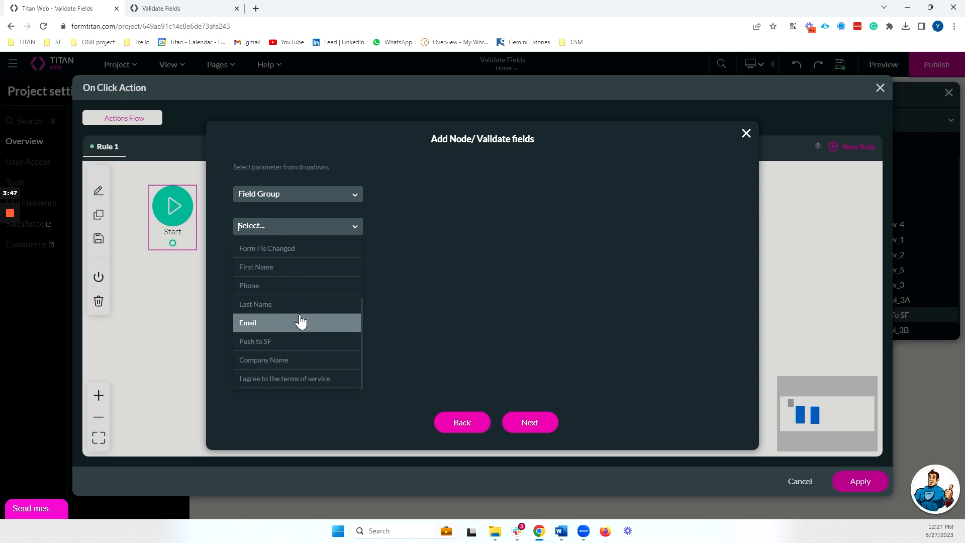
{"action": "scroll", "coordinate": [297, 320], "scroll_direction": "up", "scroll_amount": 2}
{"action": "left_click", "coordinate": [290, 317]}
{"action": "left_click", "coordinate": [321, 226]}
{"action": "right_click", "coordinate": [323, 370]}
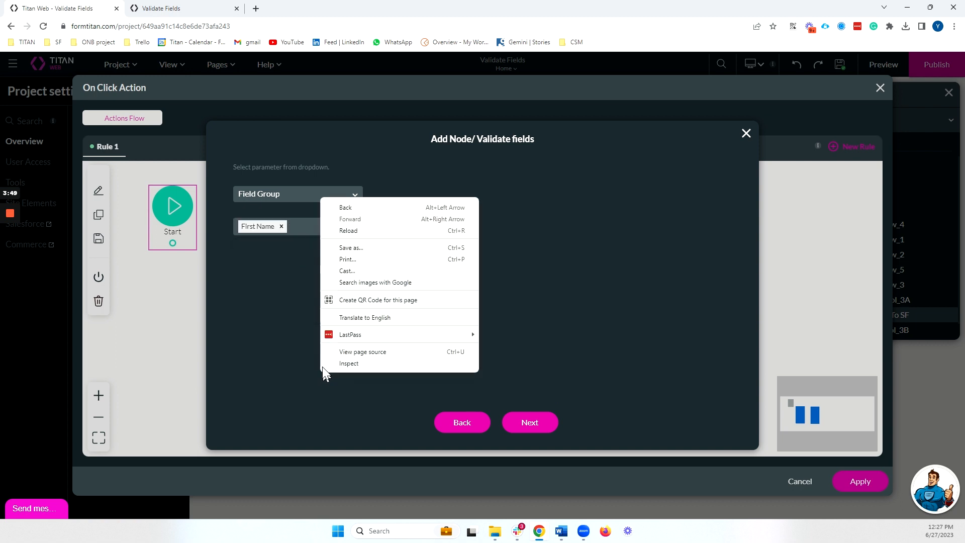
{"action": "left_click", "coordinate": [301, 231]}
{"action": "left_click", "coordinate": [319, 384]}
{"action": "left_click", "coordinate": [281, 226]}
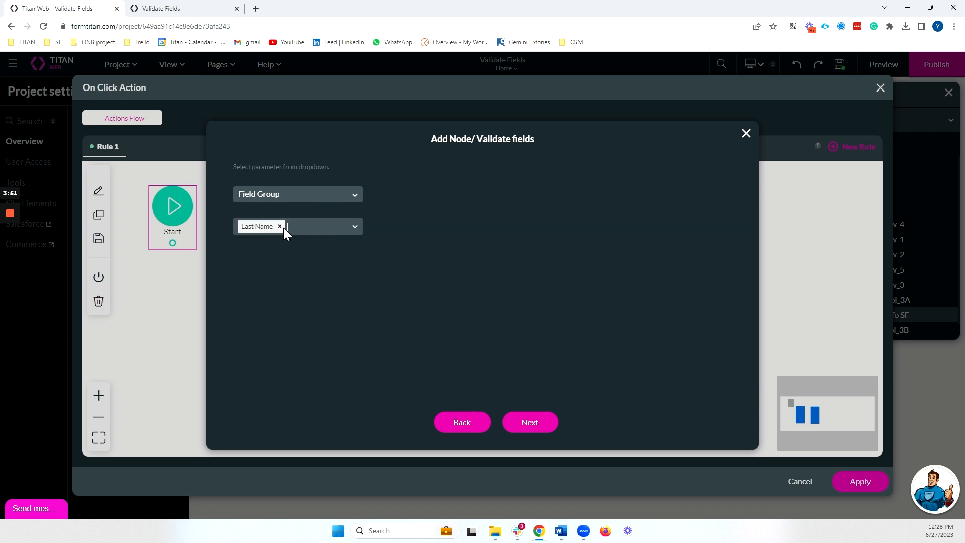
Step: Try single-field validation on First Name instead
{"action": "left_click", "coordinate": [290, 194]}
{"action": "left_click", "coordinate": [289, 275]}
{"action": "left_click", "coordinate": [288, 226]}
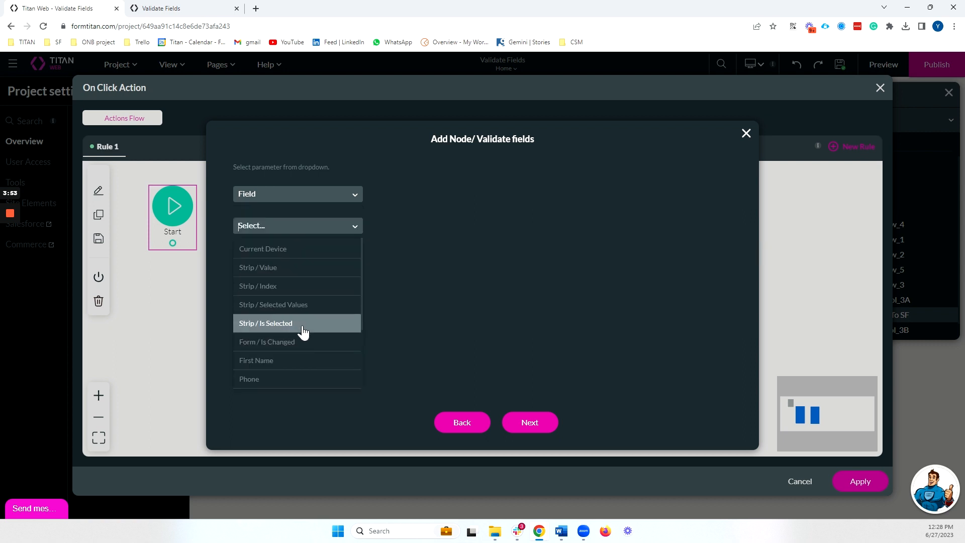
{"action": "scroll", "coordinate": [303, 332], "scroll_direction": "down", "scroll_amount": 3}
{"action": "left_click", "coordinate": [295, 310]}
{"action": "left_click", "coordinate": [306, 224]}
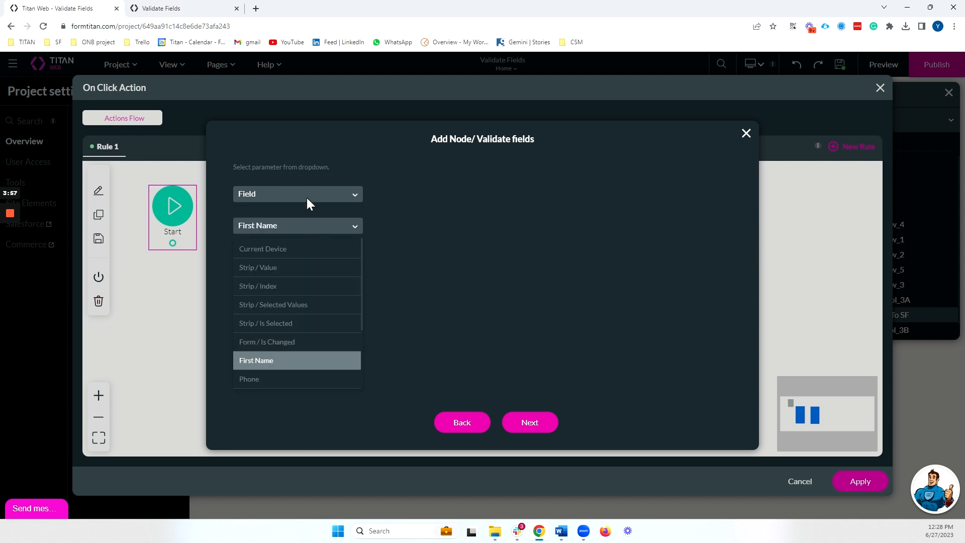
Step: Set the validation scope to On Page with the Home page
{"action": "left_click", "coordinate": [306, 197]}
{"action": "left_click", "coordinate": [297, 260]}
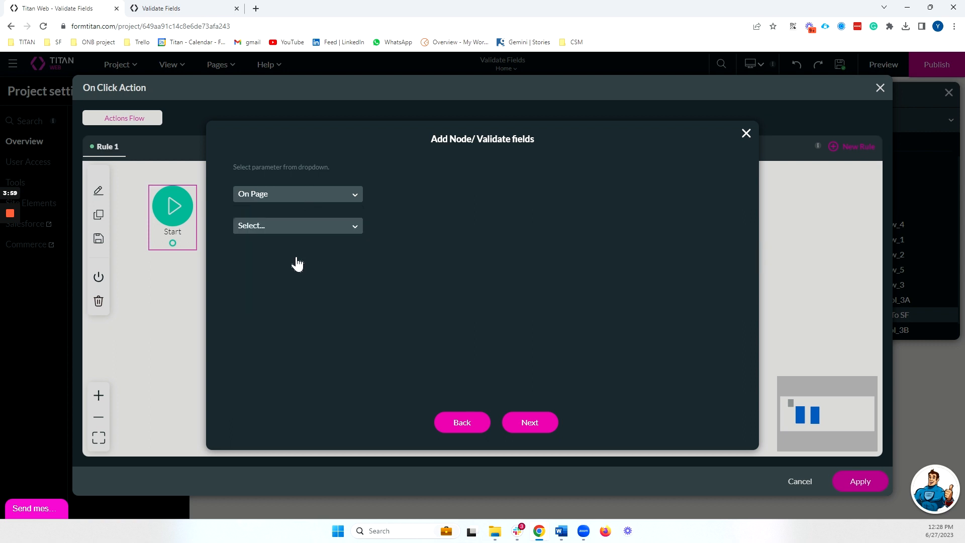
{"action": "left_click", "coordinate": [272, 257]}
{"action": "left_click", "coordinate": [282, 199]}
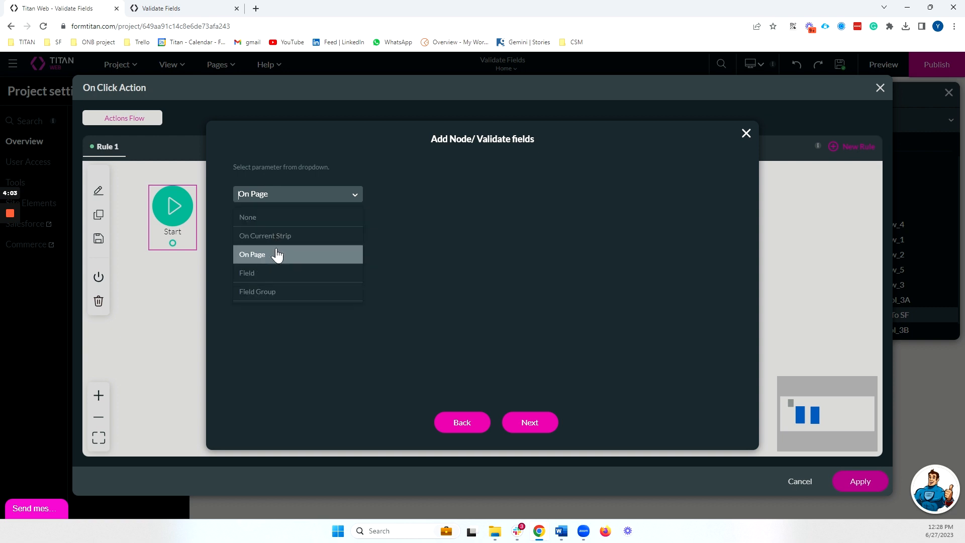
{"action": "left_click", "coordinate": [281, 232]}
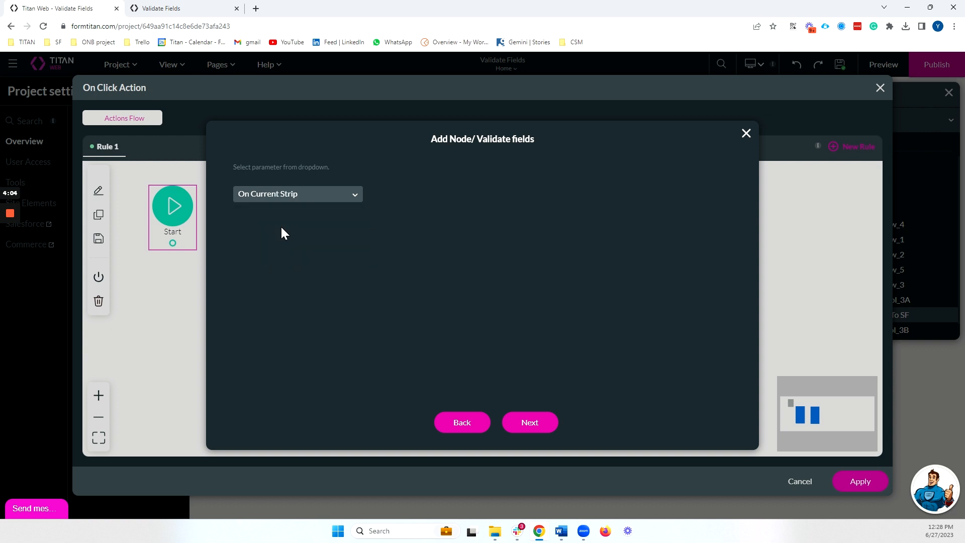
{"action": "left_click", "coordinate": [285, 198]}
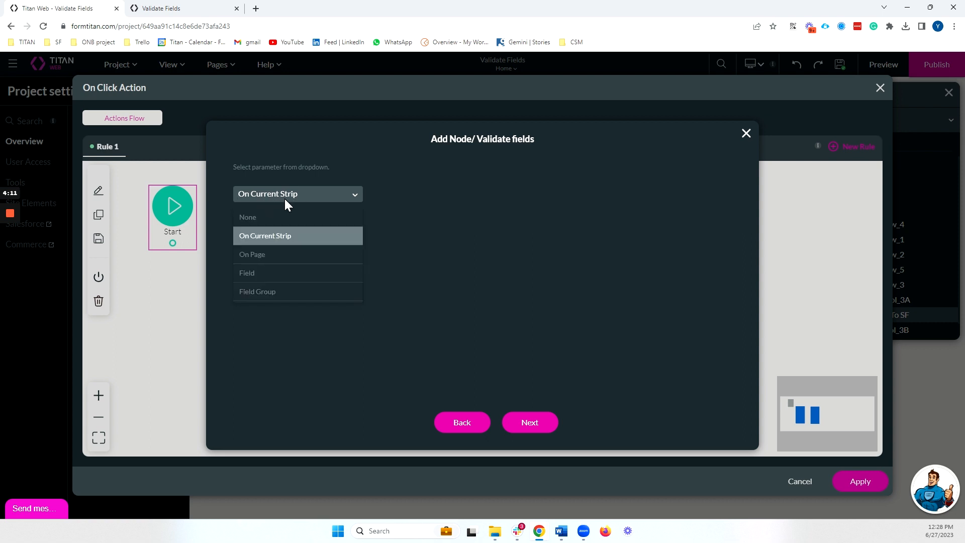
{"action": "left_click", "coordinate": [264, 255]}
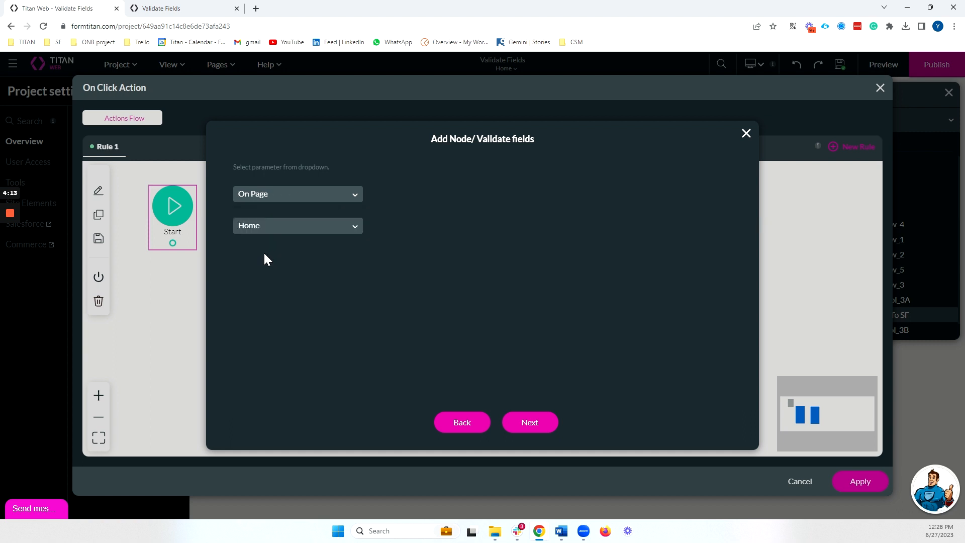
Step: Tag the node 'Validate' and insert it into the flow
{"action": "left_click", "coordinate": [531, 425]}
{"action": "type", "text": "Validate"}
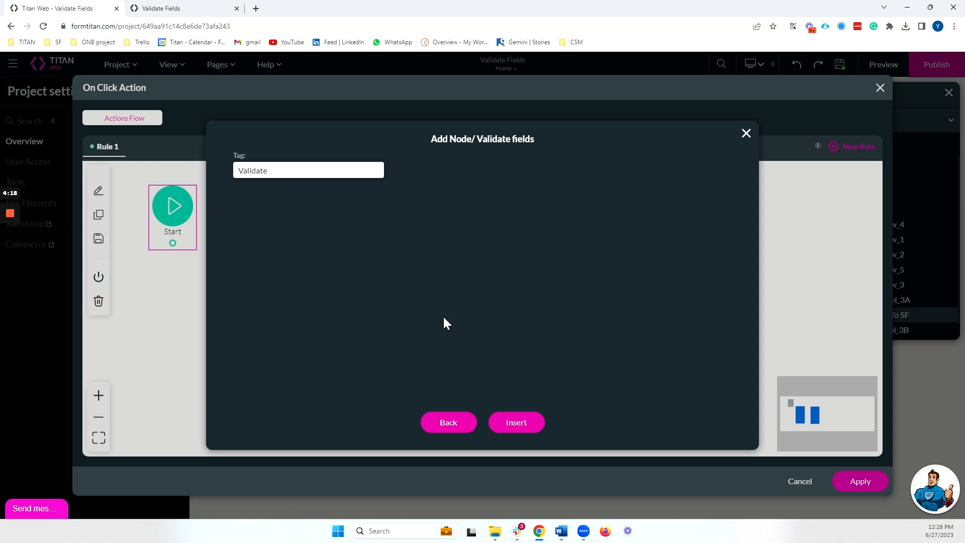
{"action": "left_click", "coordinate": [516, 424]}
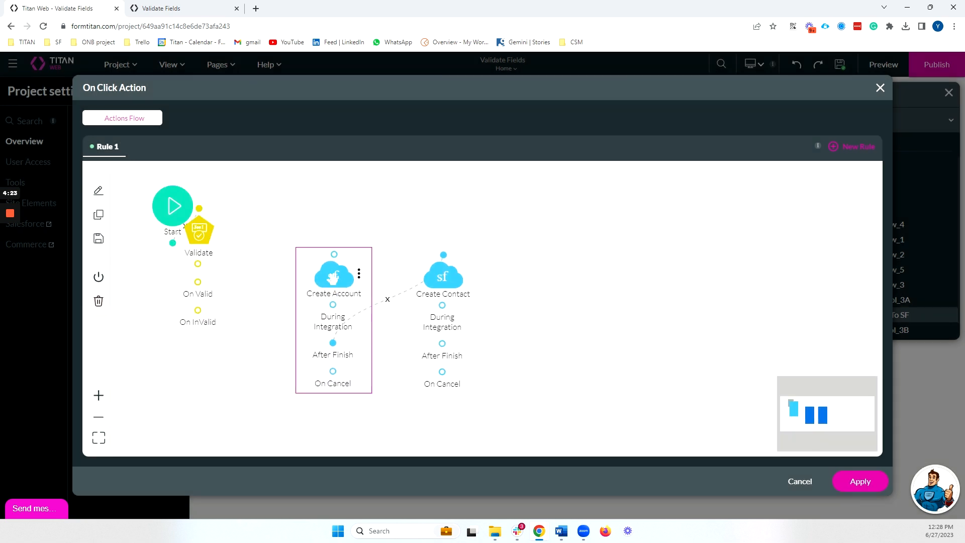
Step: Move the Start node aside and add a node after Validate
{"action": "left_click_drag", "start_coordinate": [183, 216], "coordinate": [159, 209]}
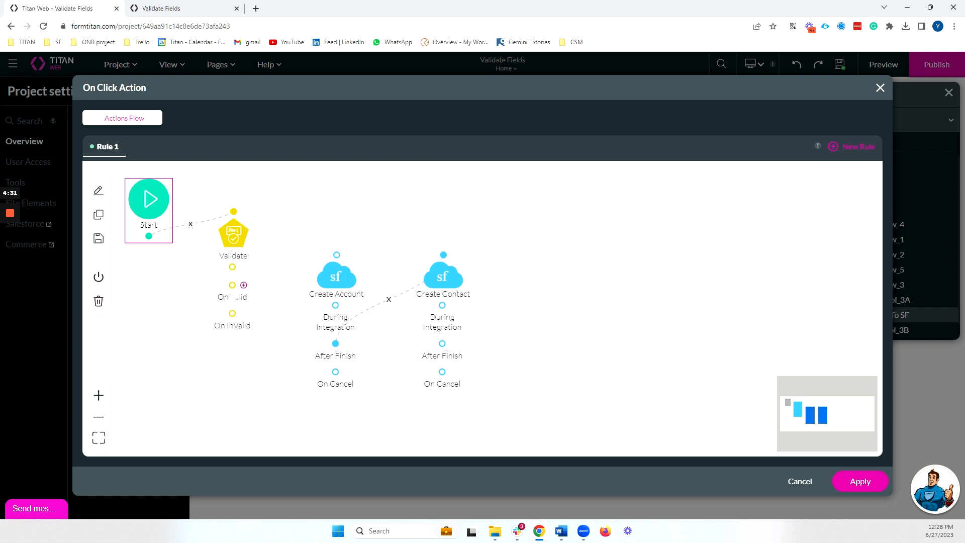
{"action": "left_click", "coordinate": [244, 268]}
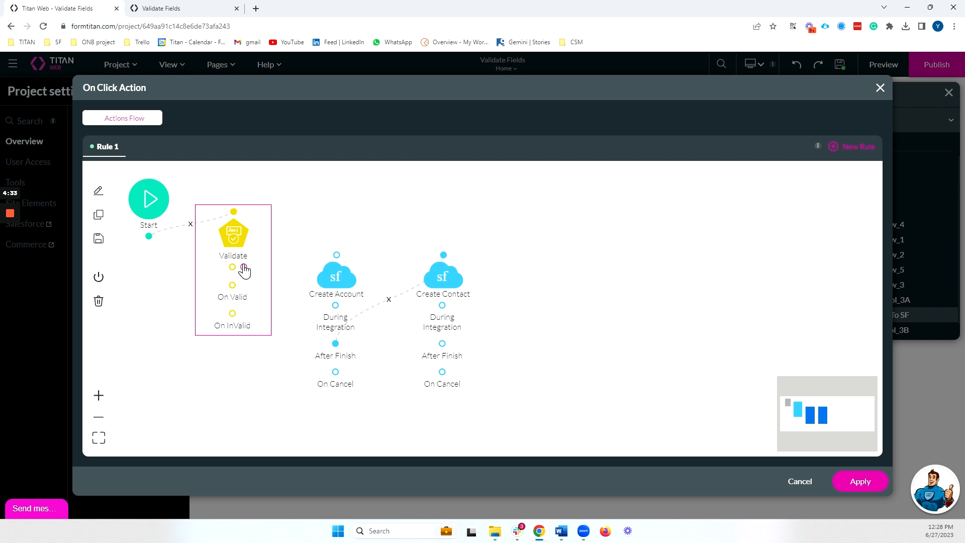
Step: Insert a Show Toast node saying 'Running validation', tagged 'toast for validation'
{"action": "type", "text": "toas"}
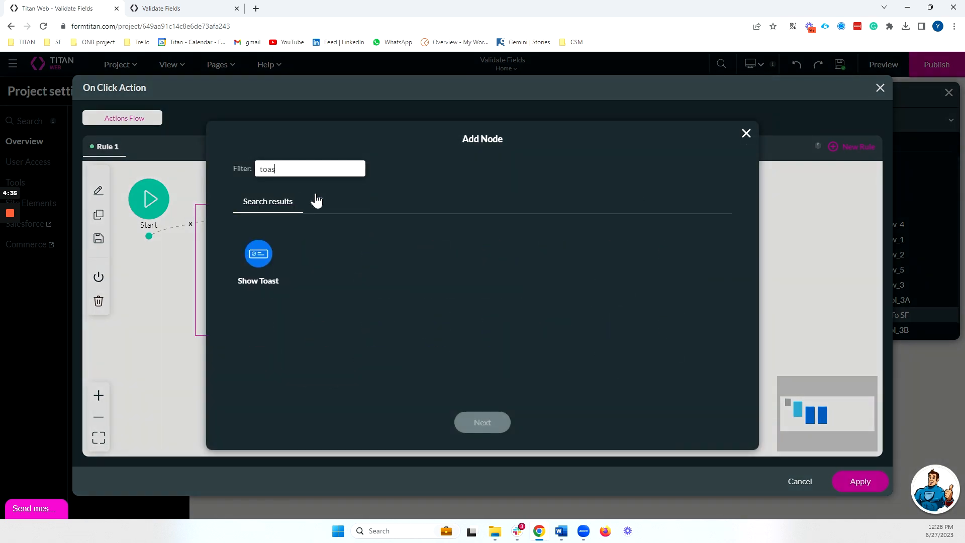
{"action": "left_click", "coordinate": [258, 254]}
{"action": "left_click", "coordinate": [482, 422]}
{"action": "type", "text": "R"}
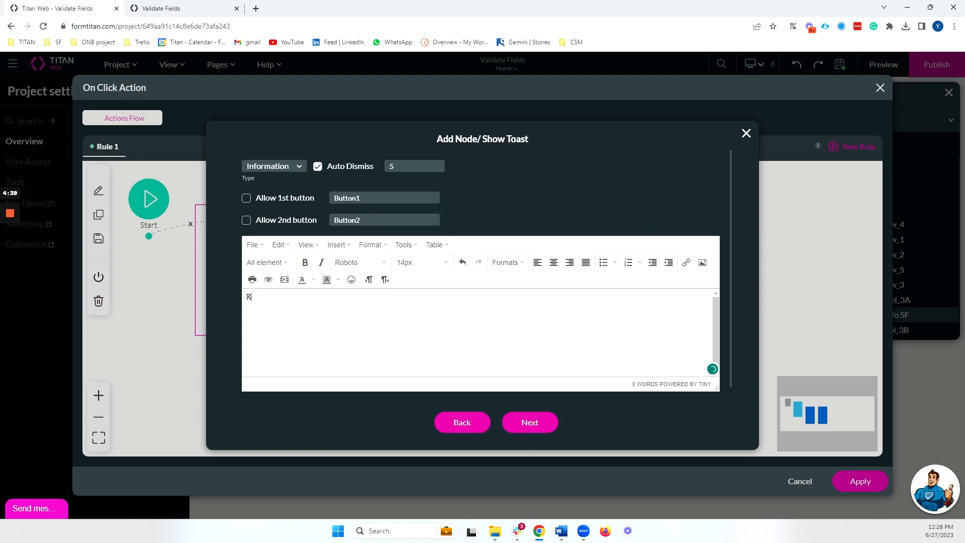
{"action": "type", "text": "unning validation"}
{"action": "left_click", "coordinate": [531, 422]}
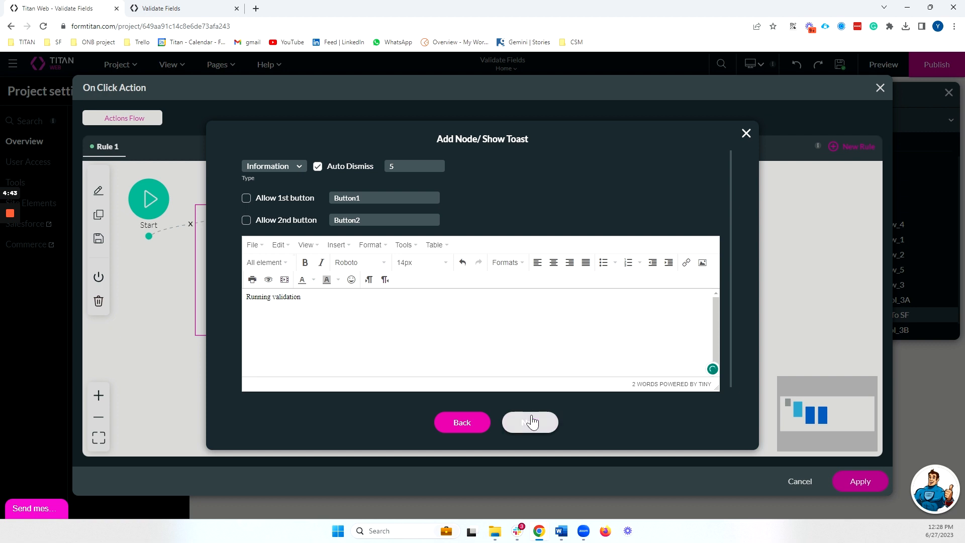
{"action": "left_click", "coordinate": [307, 171]}
{"action": "type", "text": "toast for validation"}
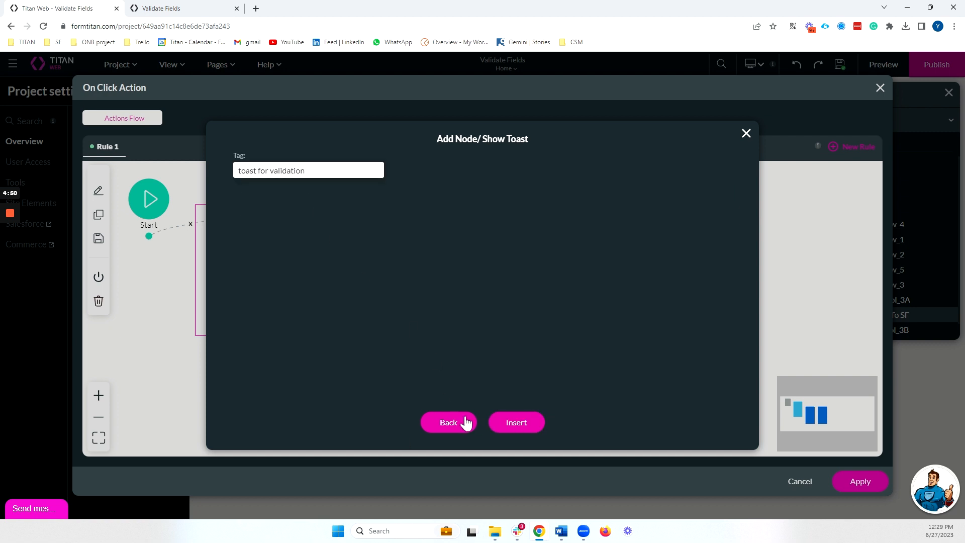
{"action": "left_click", "coordinate": [511, 425]}
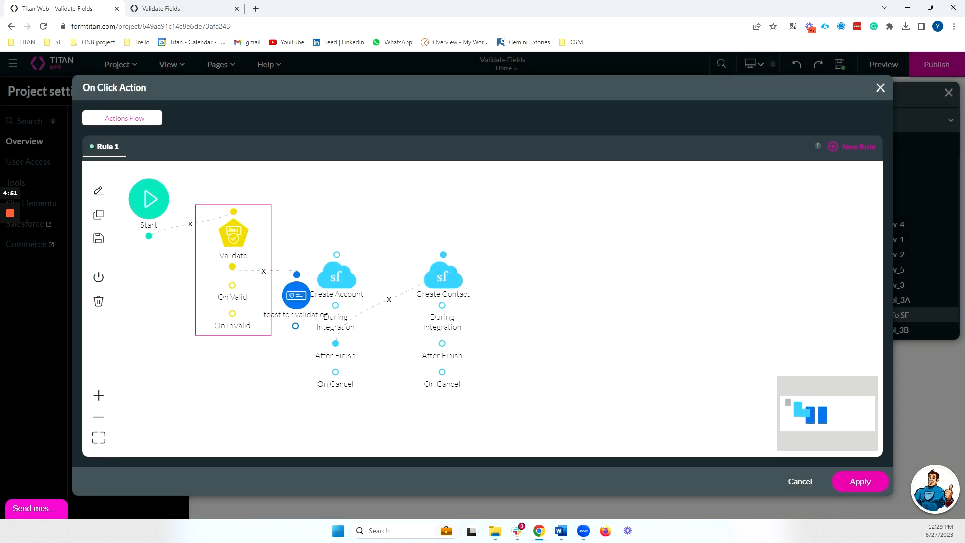
{"action": "left_click_drag", "start_coordinate": [316, 294], "coordinate": [382, 182]}
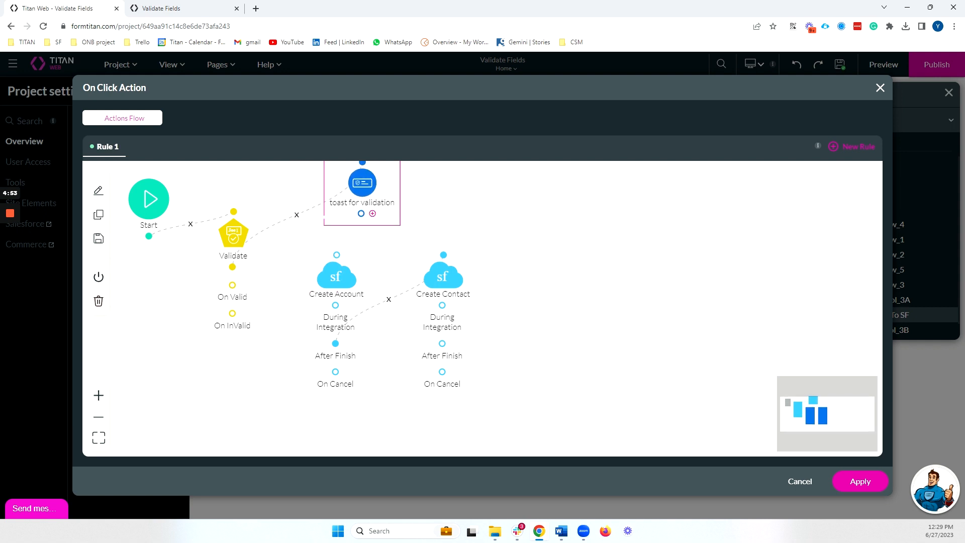
Step: Connect Validate's On Valid outcome to Create Account
{"action": "left_click_drag", "start_coordinate": [244, 285], "coordinate": [317, 274]}
{"action": "left_click_drag", "start_coordinate": [332, 259], "coordinate": [337, 255]}
{"action": "mouse_move", "coordinate": [244, 316]}
{"action": "left_click", "coordinate": [244, 314]}
Step: Add a centred 'Please fix your fields' Show message node tagged 'error msg' on On InValid
{"action": "left_click", "coordinate": [555, 254]}
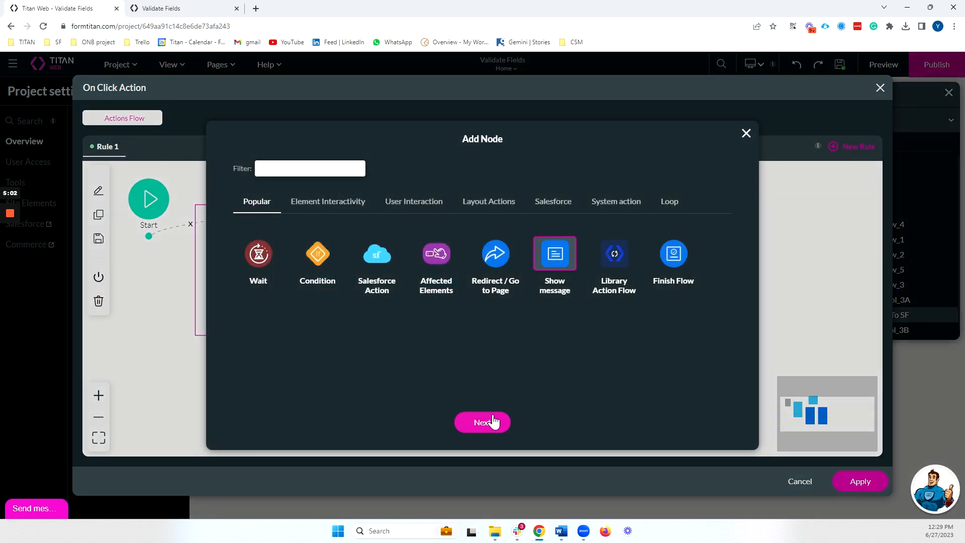
{"action": "left_click", "coordinate": [482, 422]}
{"action": "type", "text": "P"}
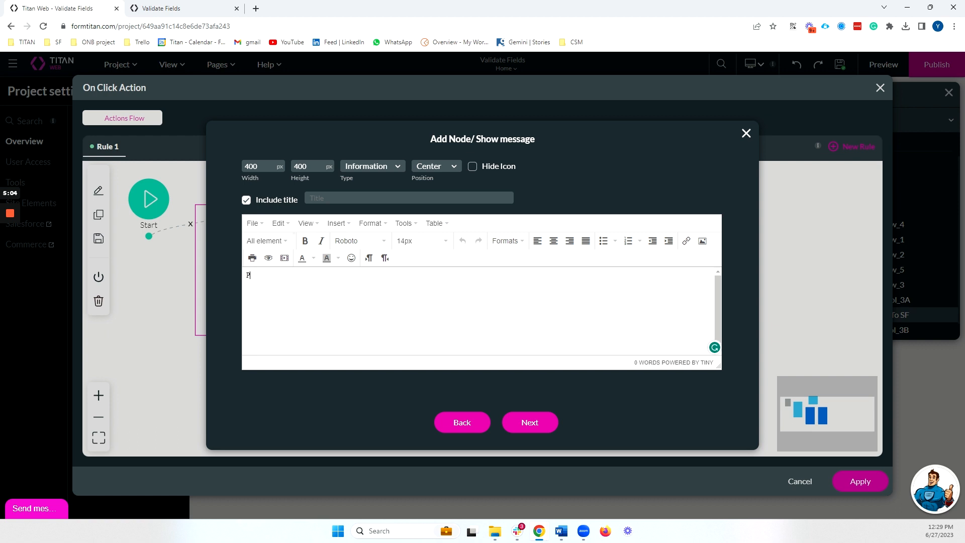
{"action": "type", "text": "lease fix your fields"}
{"action": "triple_click", "coordinate": [272, 275]}
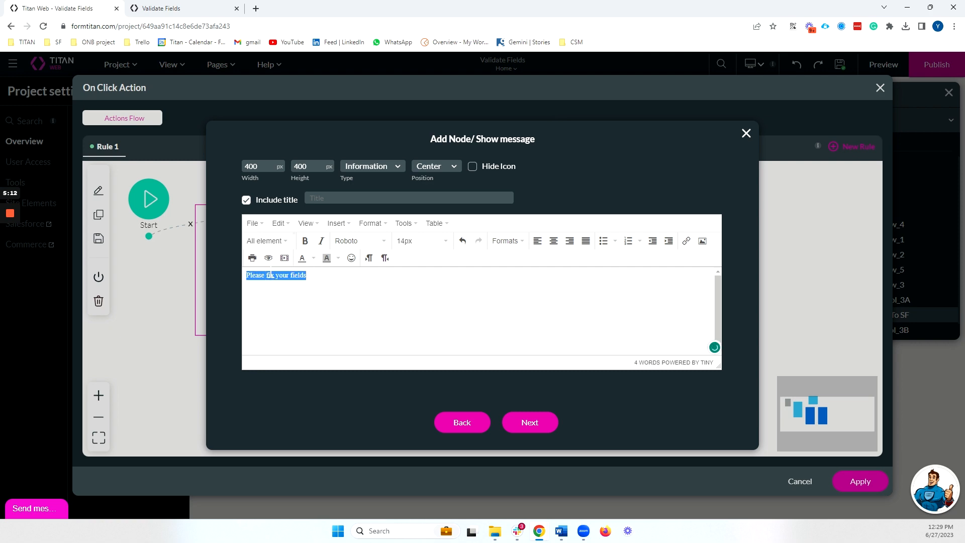
{"action": "left_click", "coordinate": [553, 243]}
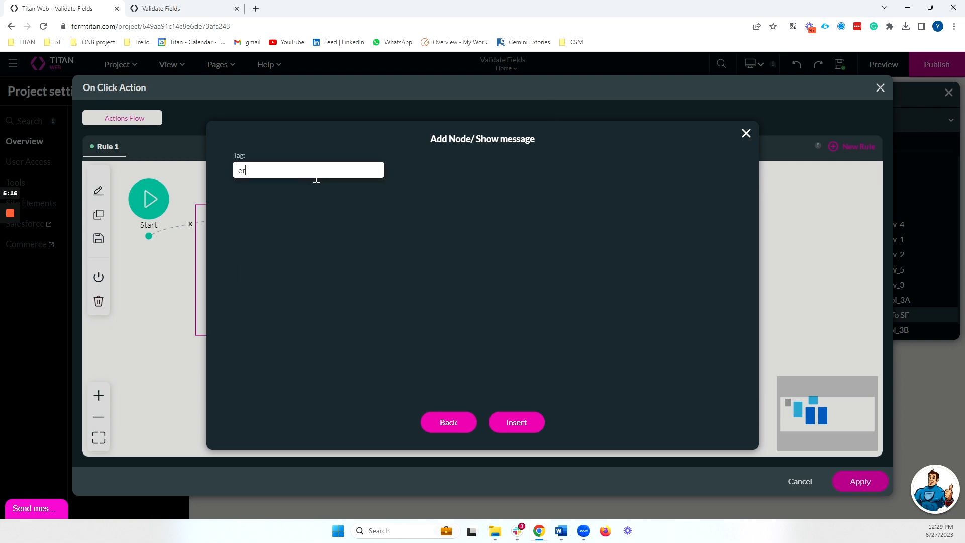
{"action": "type", "text": "ror msg"}
{"action": "left_click", "coordinate": [514, 422]}
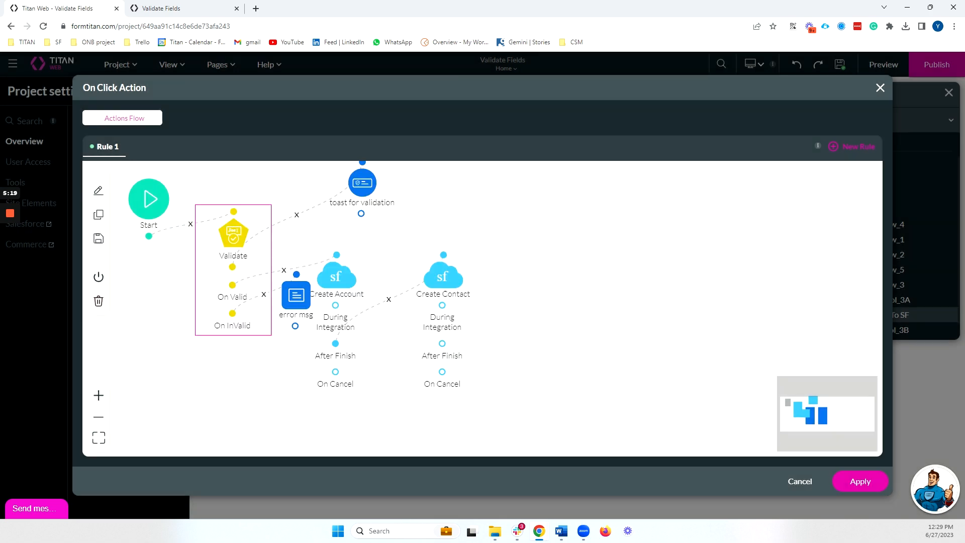
Step: Apply the actions, preview, and push with Company Name 'Titan' to see the 'Please fix your fields' warning
{"action": "left_click", "coordinate": [859, 481]}
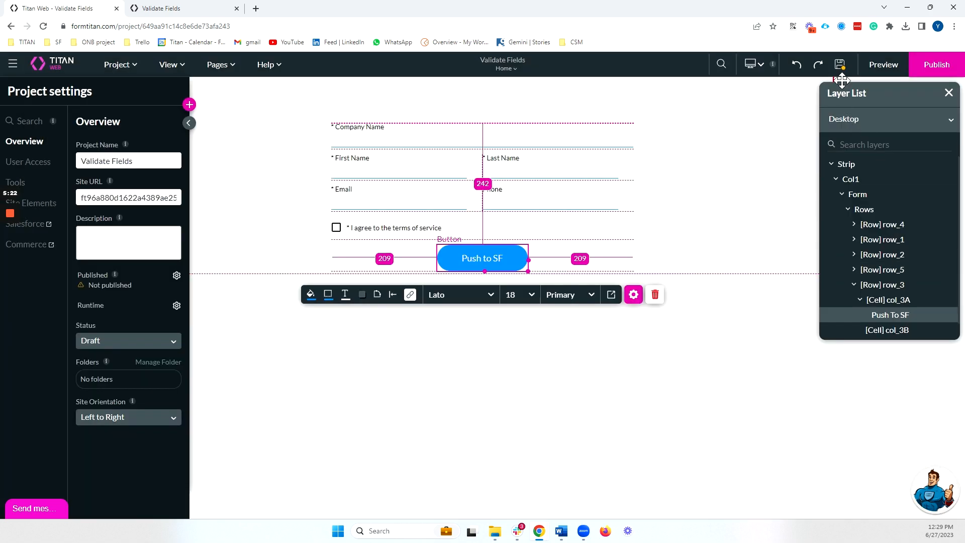
{"action": "left_click", "coordinate": [863, 70]}
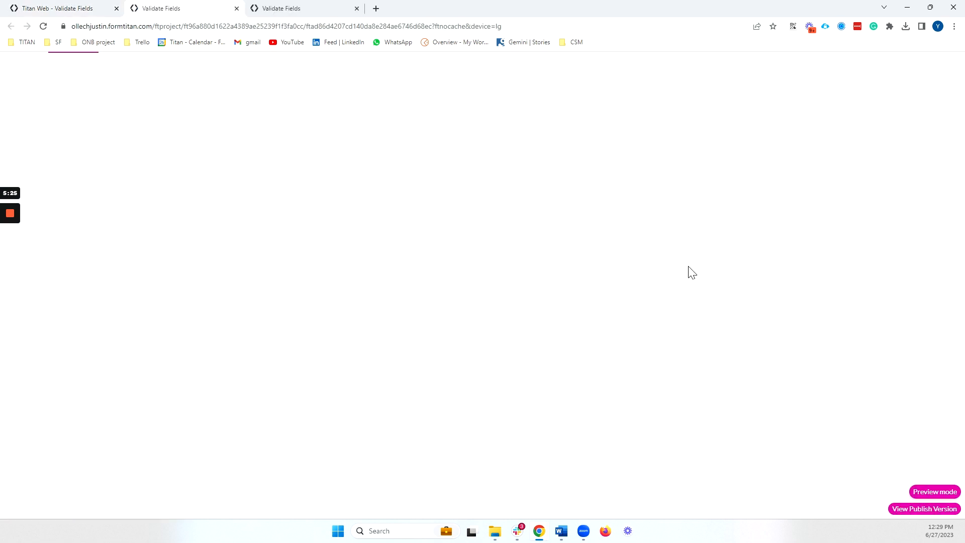
{"action": "left_click", "coordinate": [325, 114]}
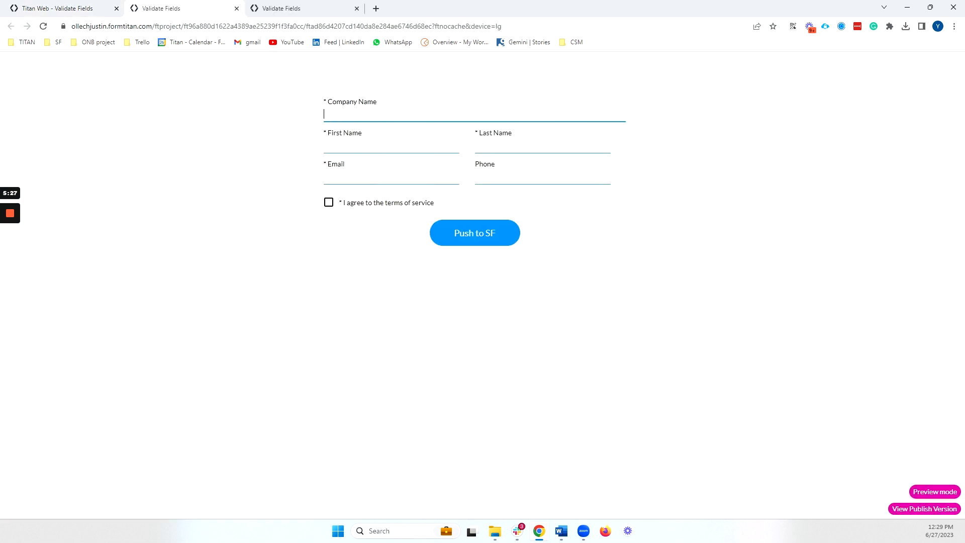
{"action": "type", "text": "Titan"}
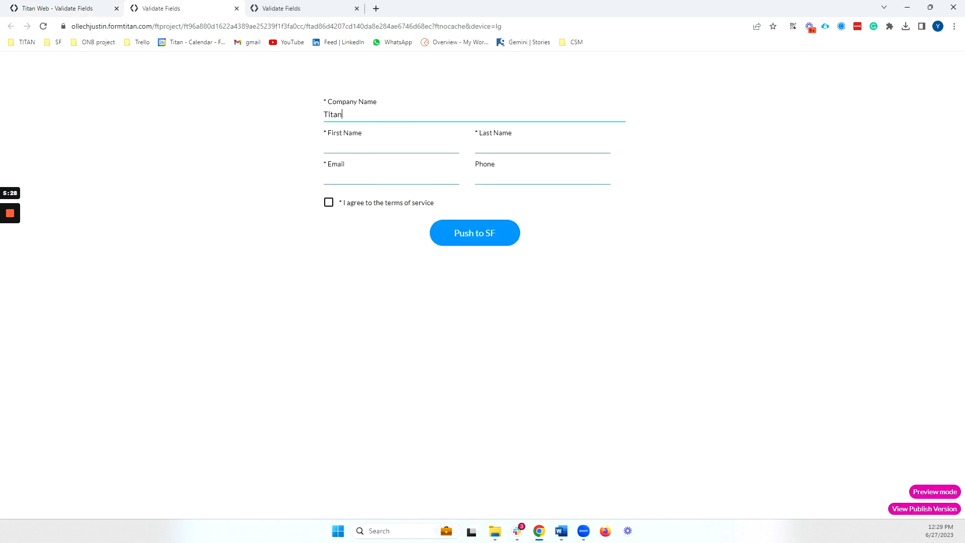
{"action": "left_click", "coordinate": [495, 237]}
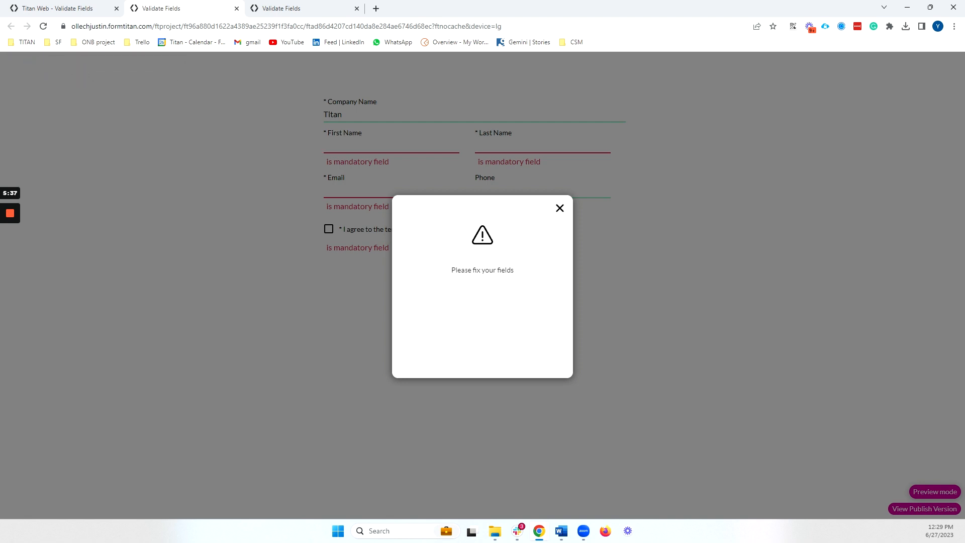
{"action": "triple_click", "coordinate": [465, 270]}
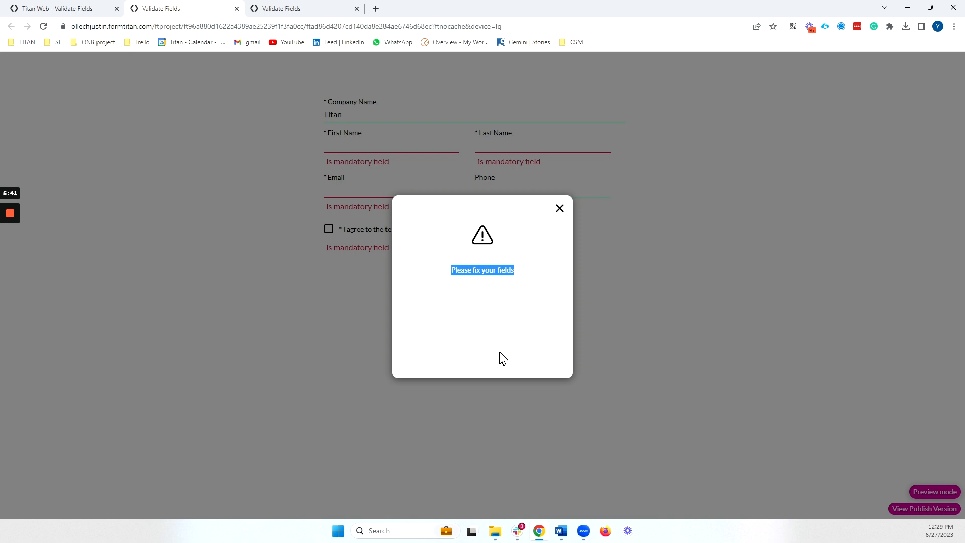
{"action": "left_click", "coordinate": [82, 8]}
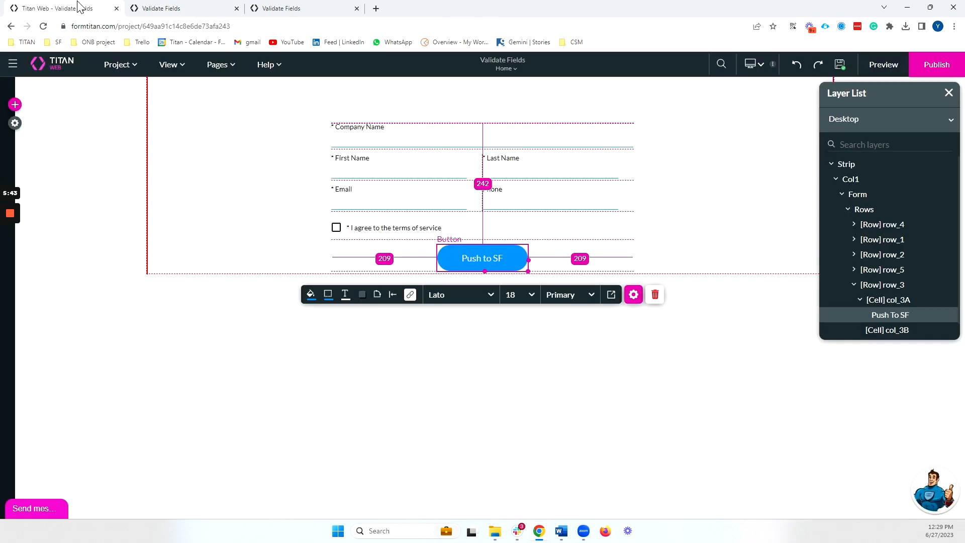
Step: Check the Salesforce Integration Logs for the failed push, then switch back to the preview tab
{"action": "left_click", "coordinate": [16, 123]}
{"action": "left_click", "coordinate": [33, 226]}
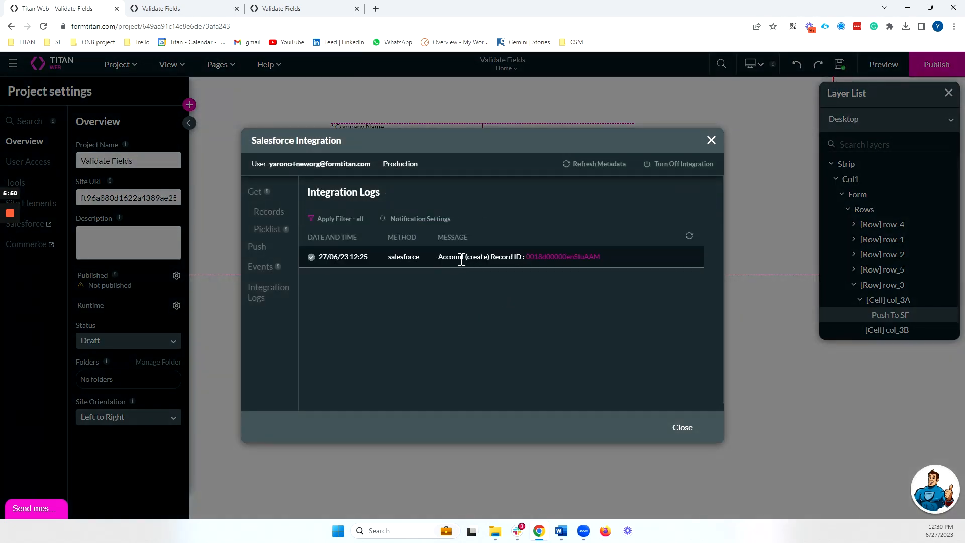
{"action": "left_click", "coordinate": [177, 6]}
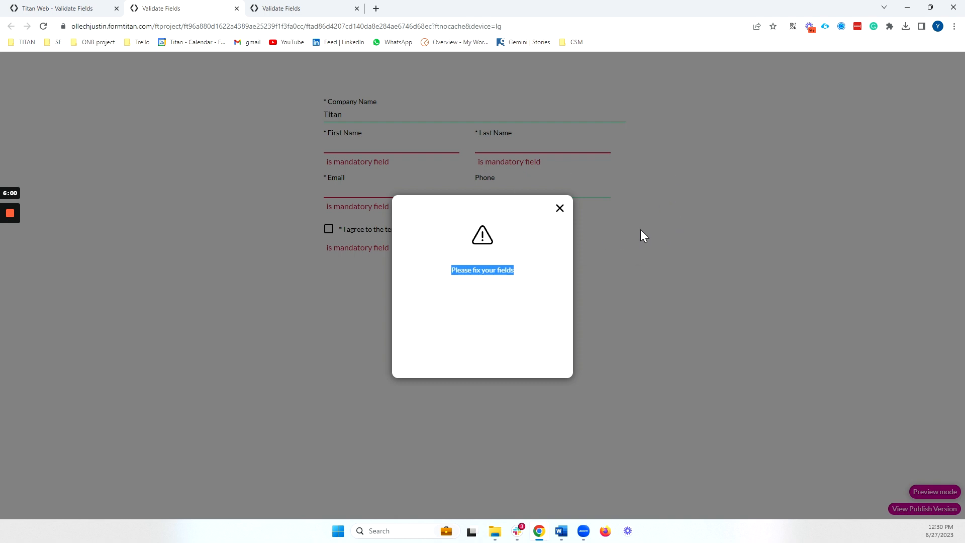
Step: Dismiss the warning and enter the contact's first name, last name, e-mail and phone number
{"action": "left_click", "coordinate": [600, 225]}
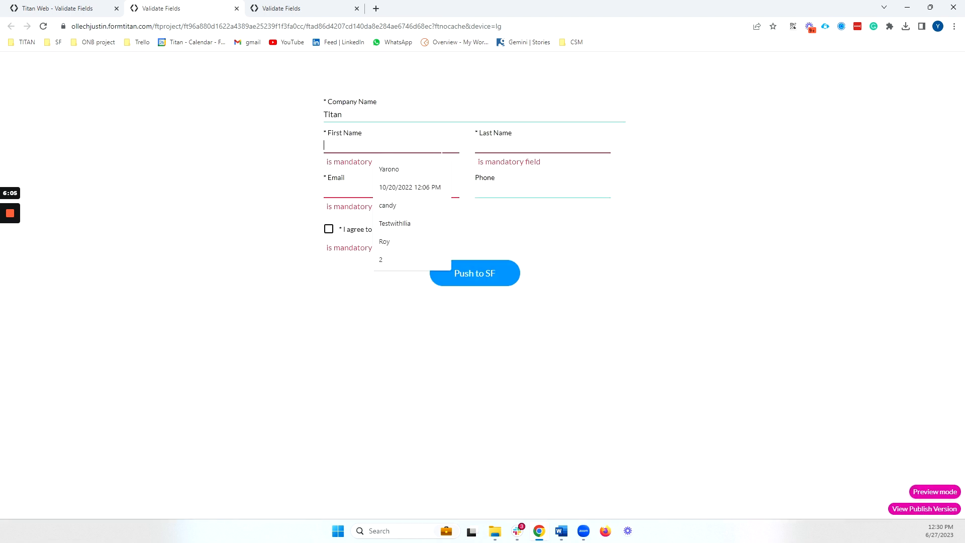
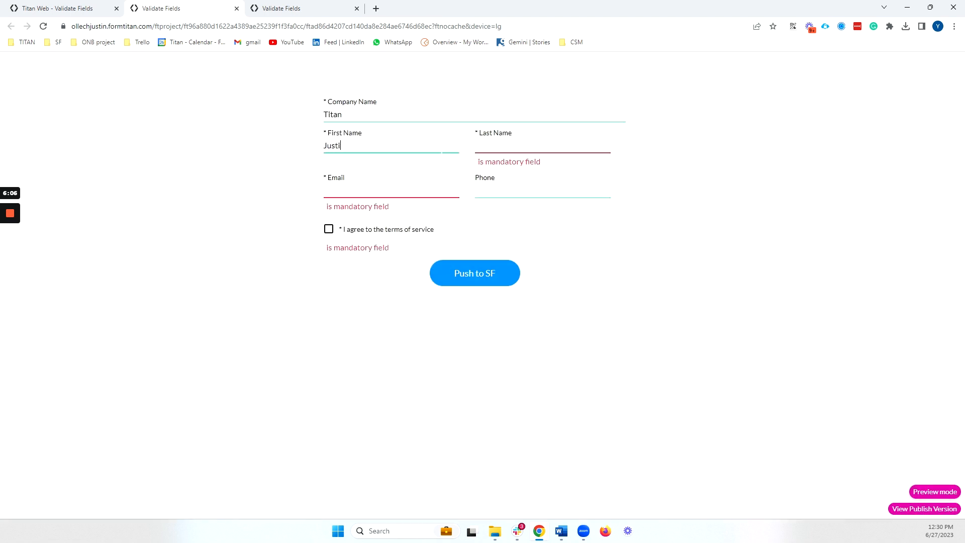
{"action": "key", "text": "Tab"}
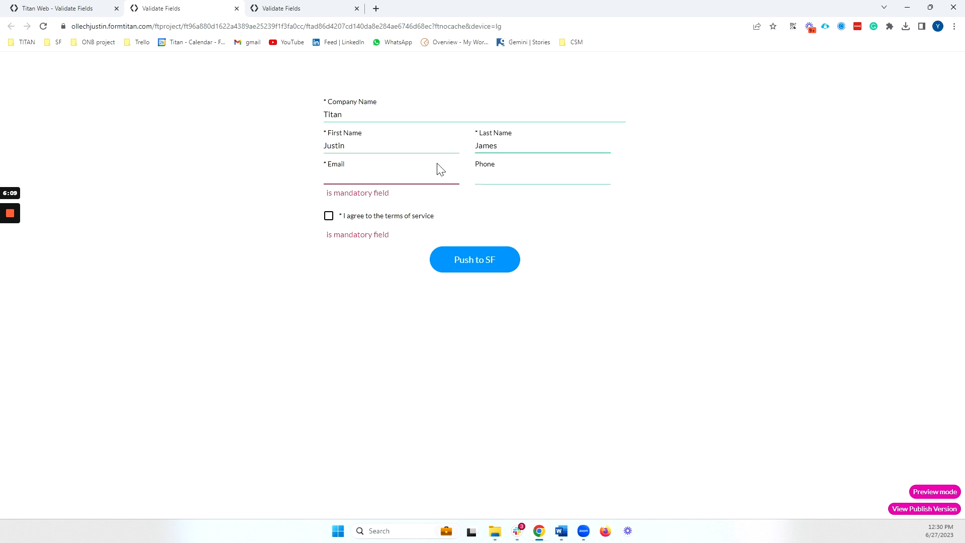
{"action": "key", "text": "Tab"}
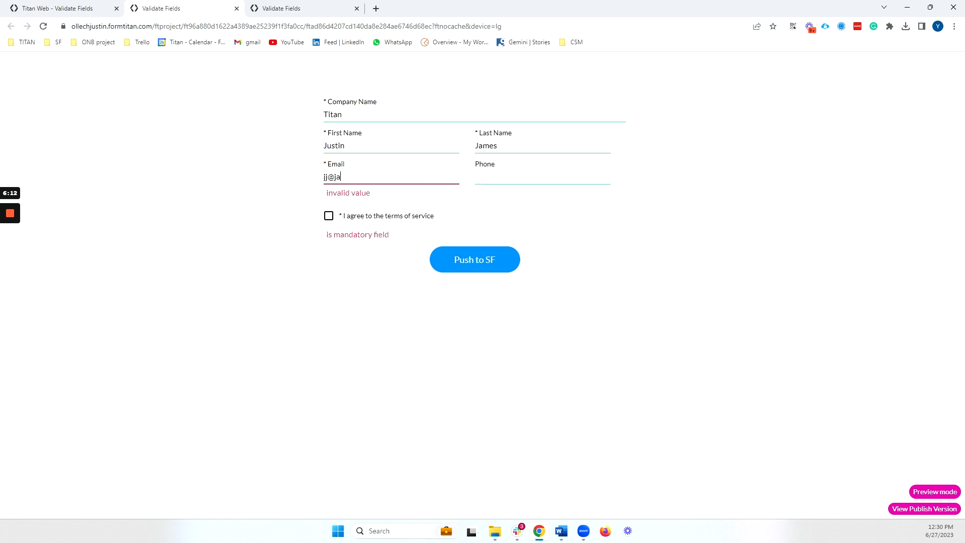
{"action": "key", "text": "Tab"}
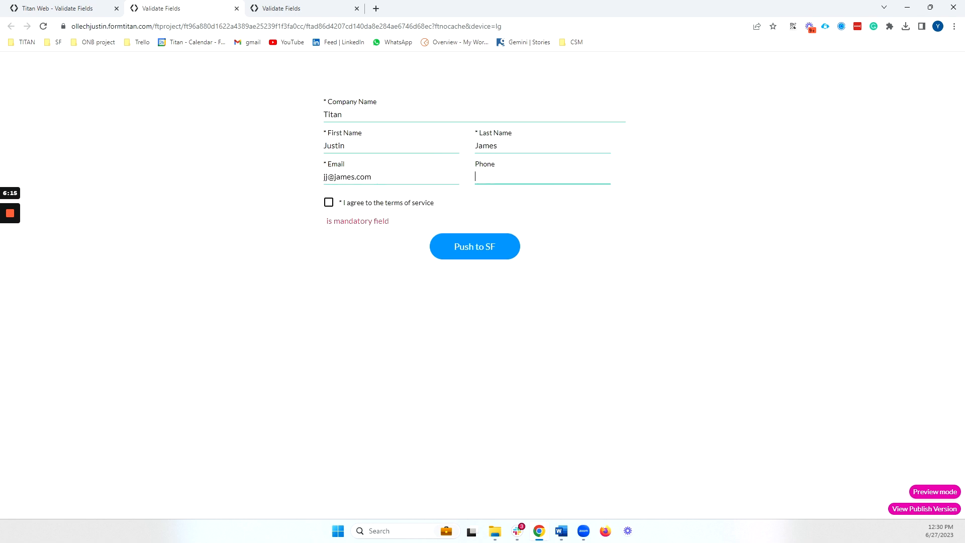
{"action": "type", "text": "(555)555-5555"}
Step: Retry the push, dismiss the fix-your-fields warning, accept the terms, and push again to Salesforce
{"action": "left_click", "coordinate": [452, 113]}
{"action": "double_click", "coordinate": [451, 114]}
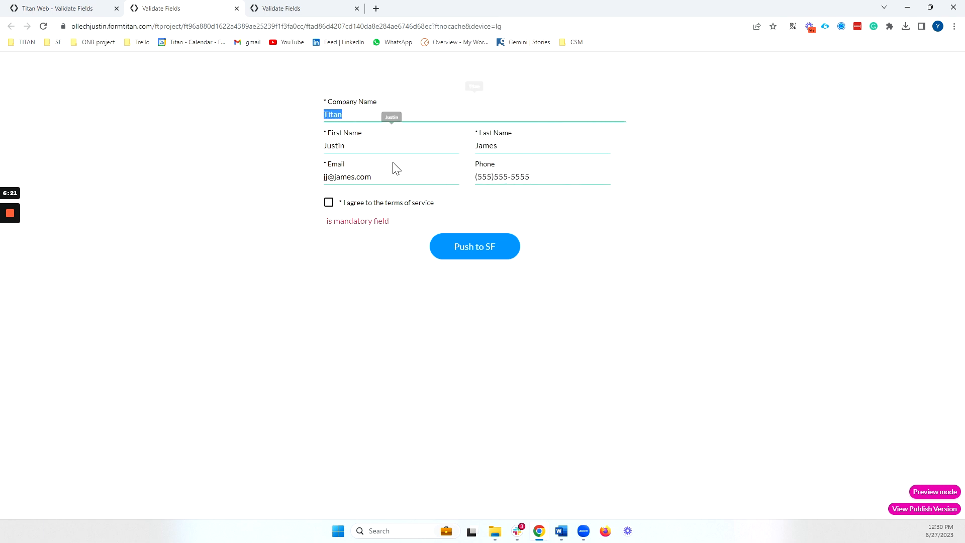
{"action": "left_click", "coordinate": [485, 259]}
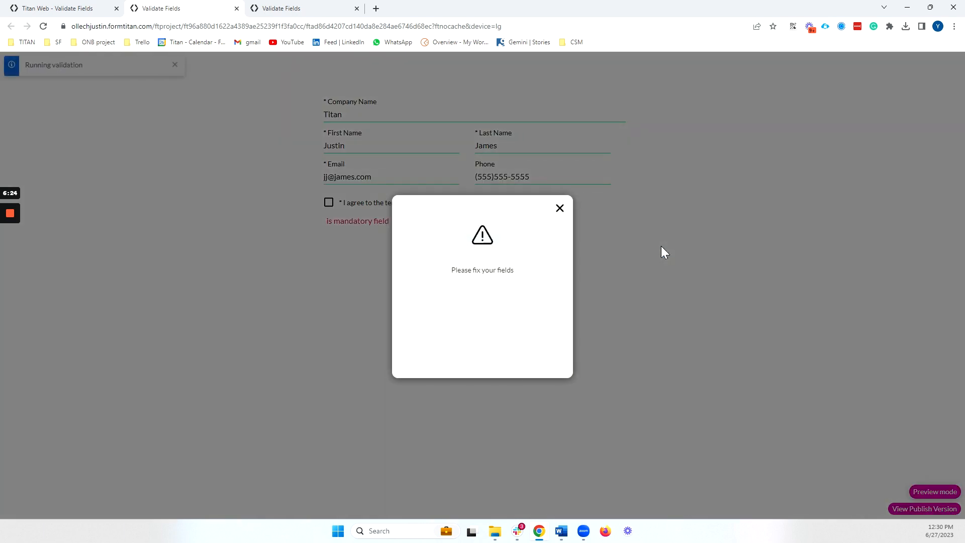
{"action": "left_click", "coordinate": [559, 208]}
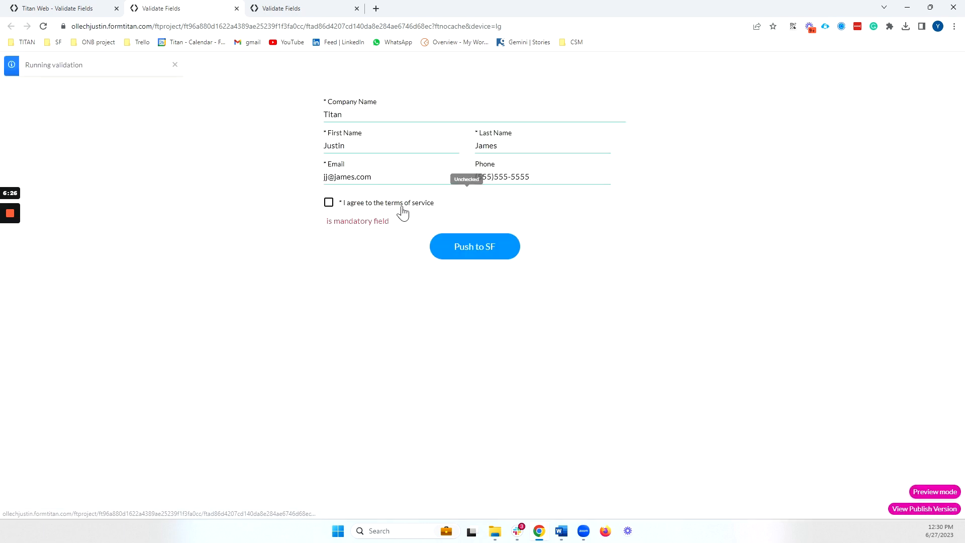
{"action": "left_click", "coordinate": [328, 203]}
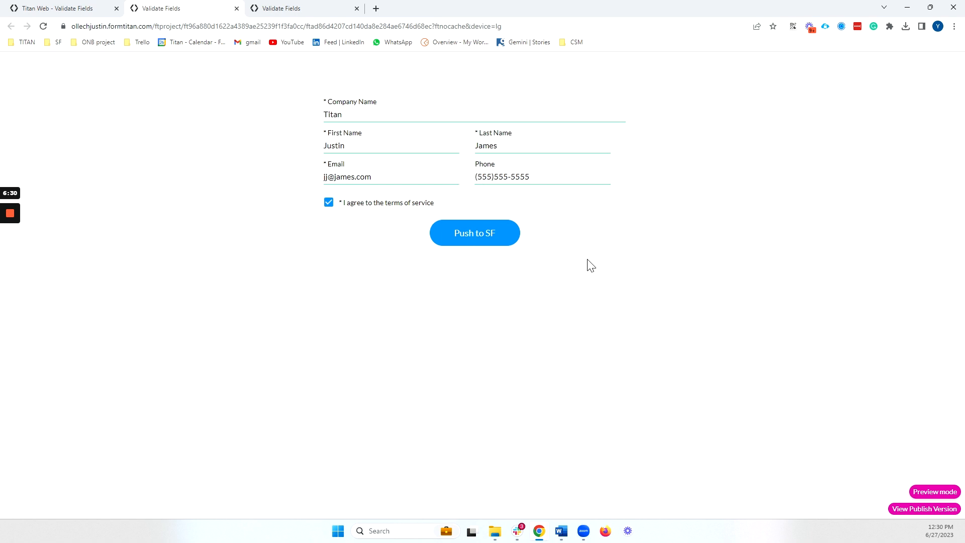
{"action": "left_click", "coordinate": [469, 246]}
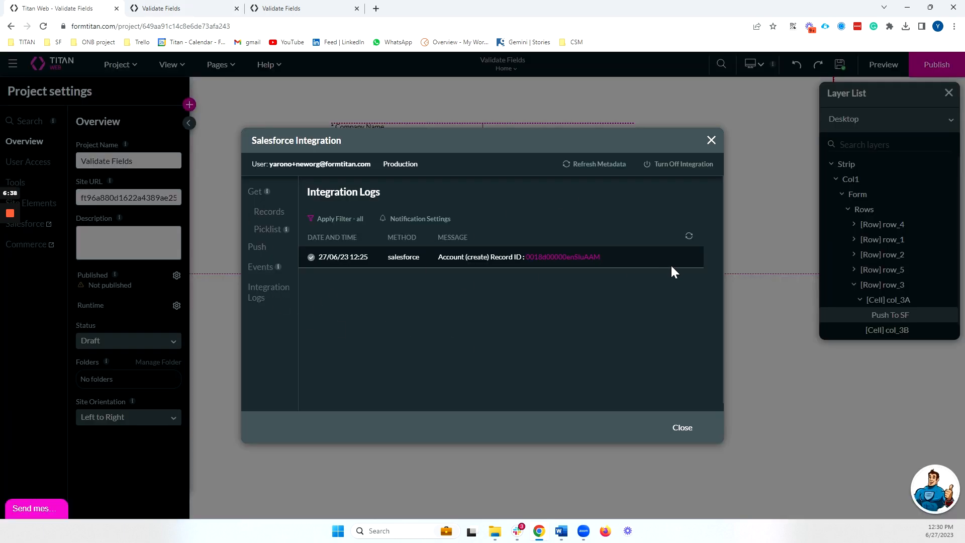
Step: Refresh the Integration Logs, highlight the new Account and Contact create entries, and close the logs
{"action": "left_click", "coordinate": [689, 236]}
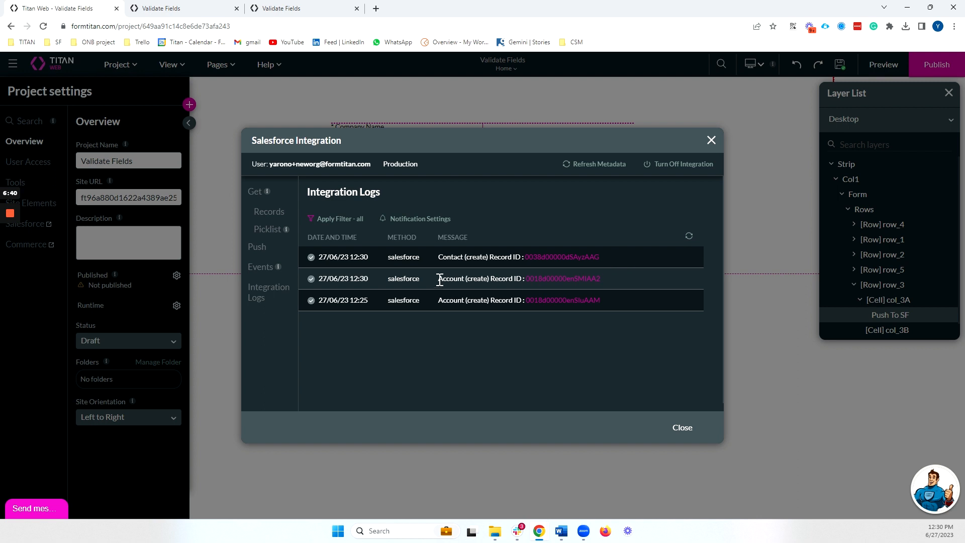
{"action": "left_click_drag", "start_coordinate": [323, 279], "coordinate": [586, 283]}
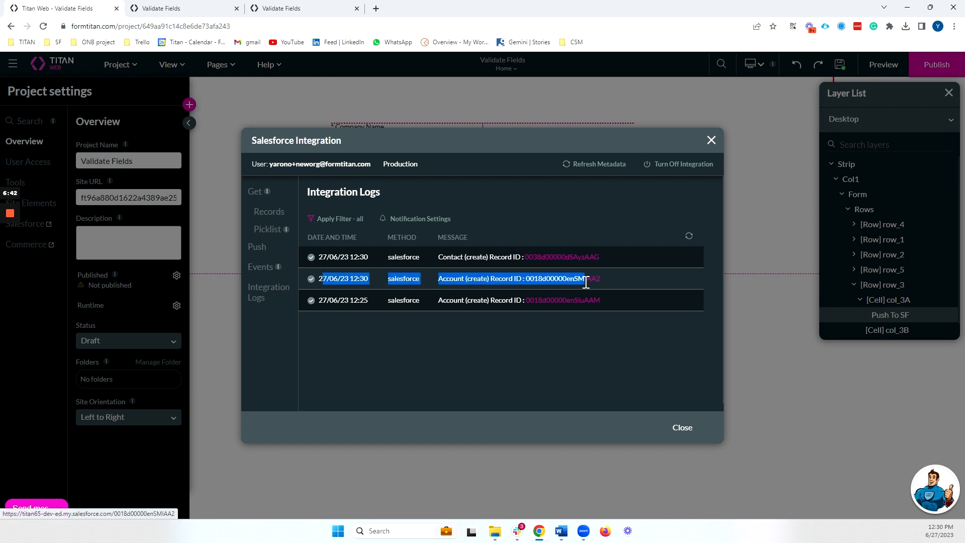
{"action": "left_click_drag", "start_coordinate": [365, 257], "coordinate": [604, 258]}
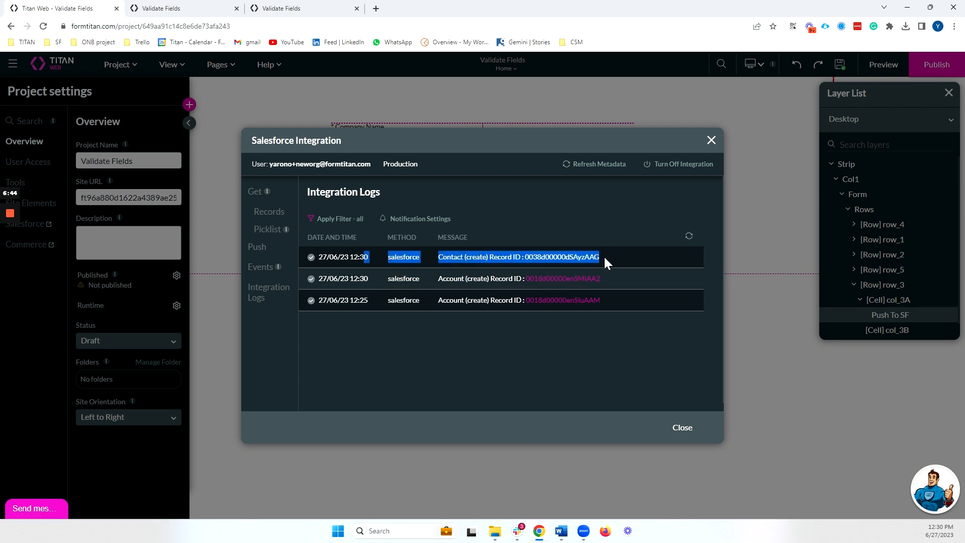
{"action": "left_click", "coordinate": [711, 141]}
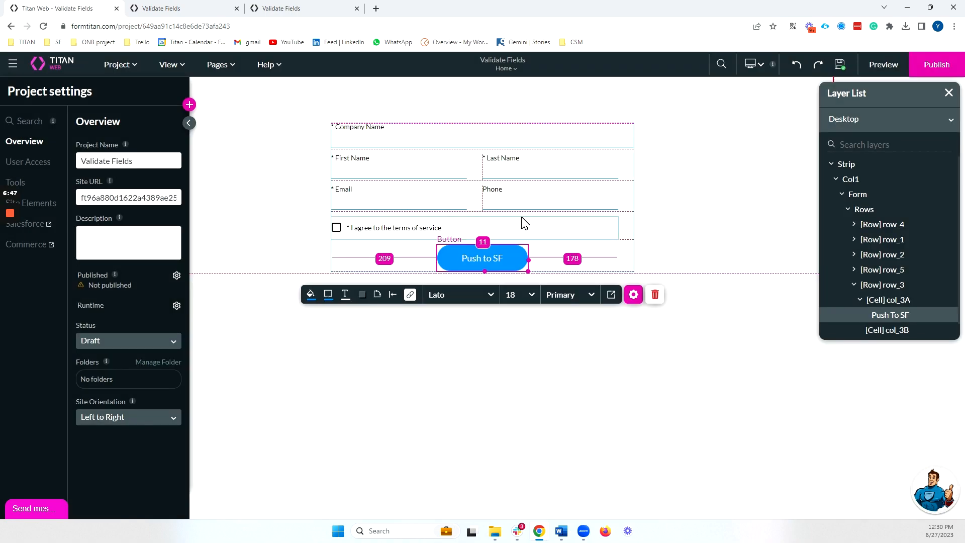